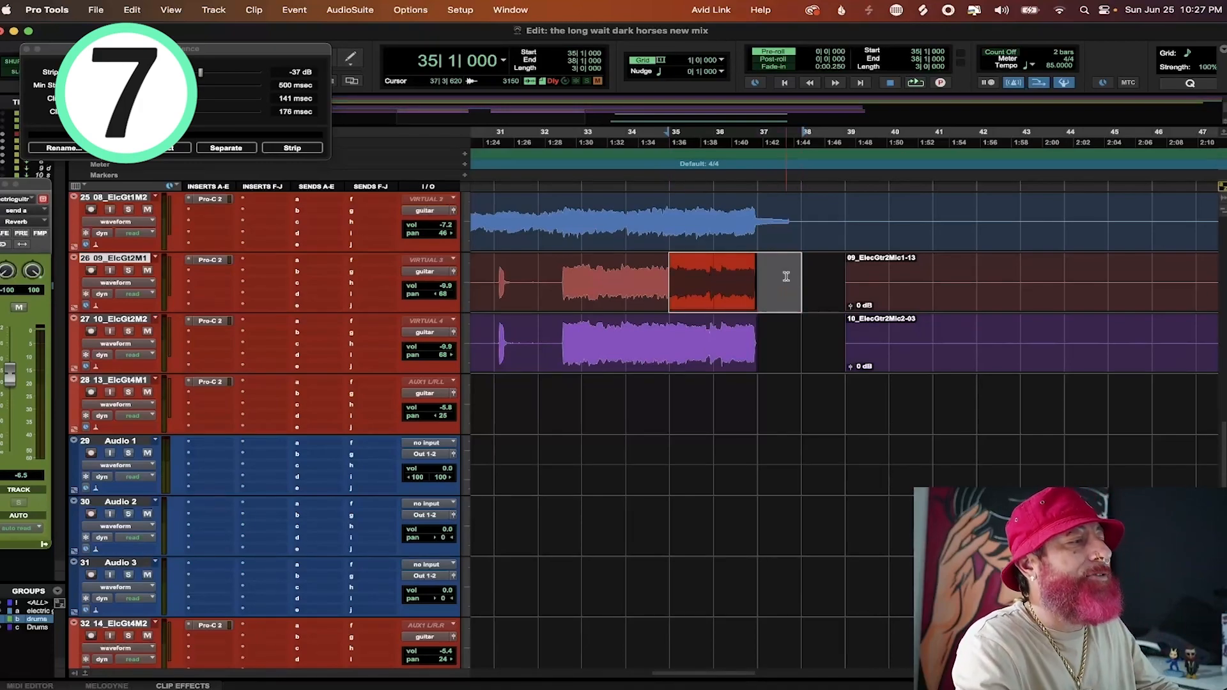
- Fade out the 09_ElcGt2M1 clip from bar 35 to 37 and fade in both electric guitar clips from bar 39 to 41
key("f")
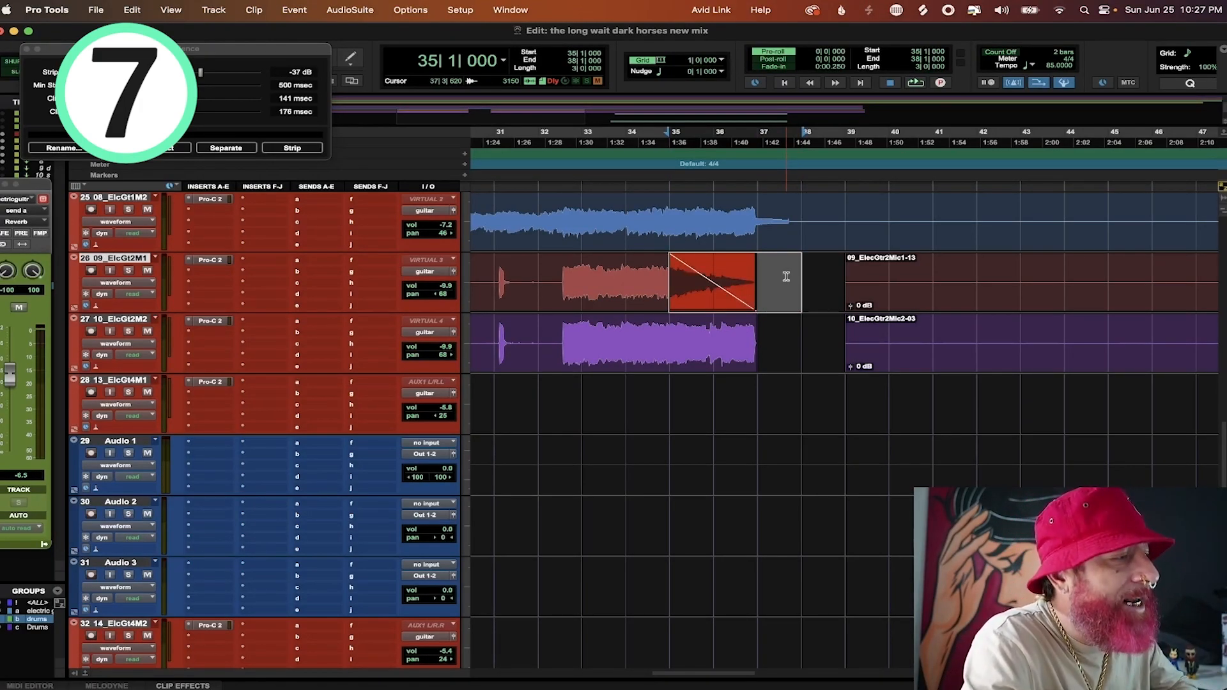
left_click_drag(666, 348, 919, 279)
left_click(818, 343)
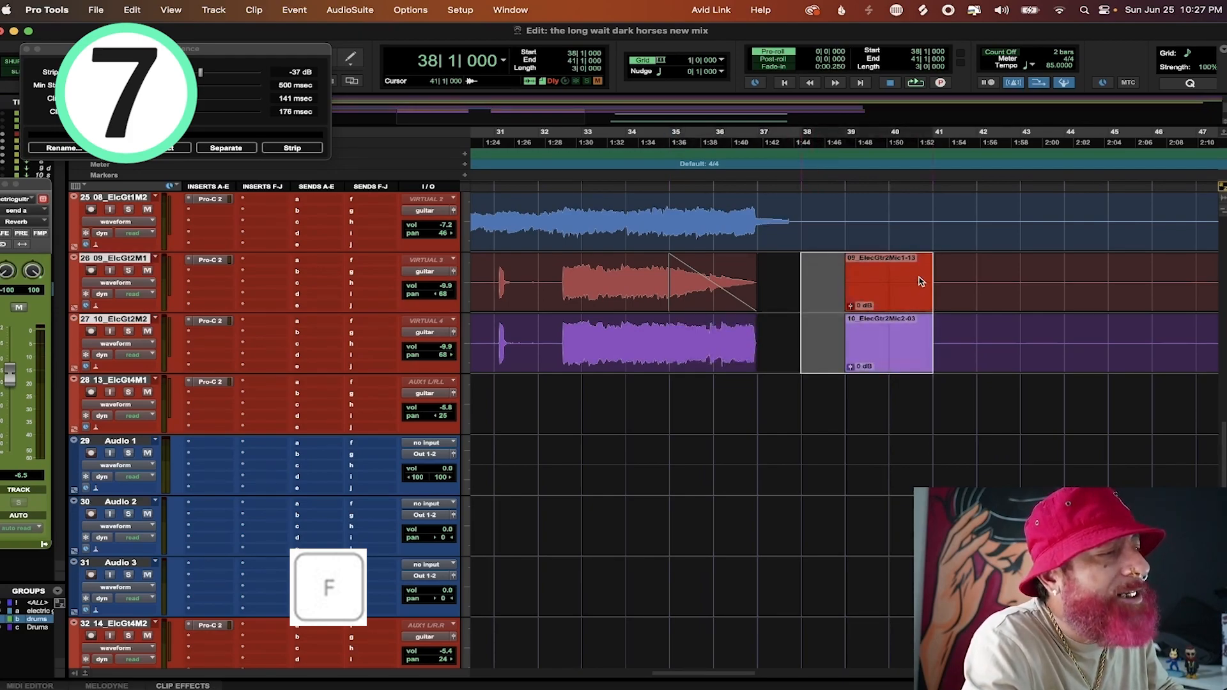
key("f")
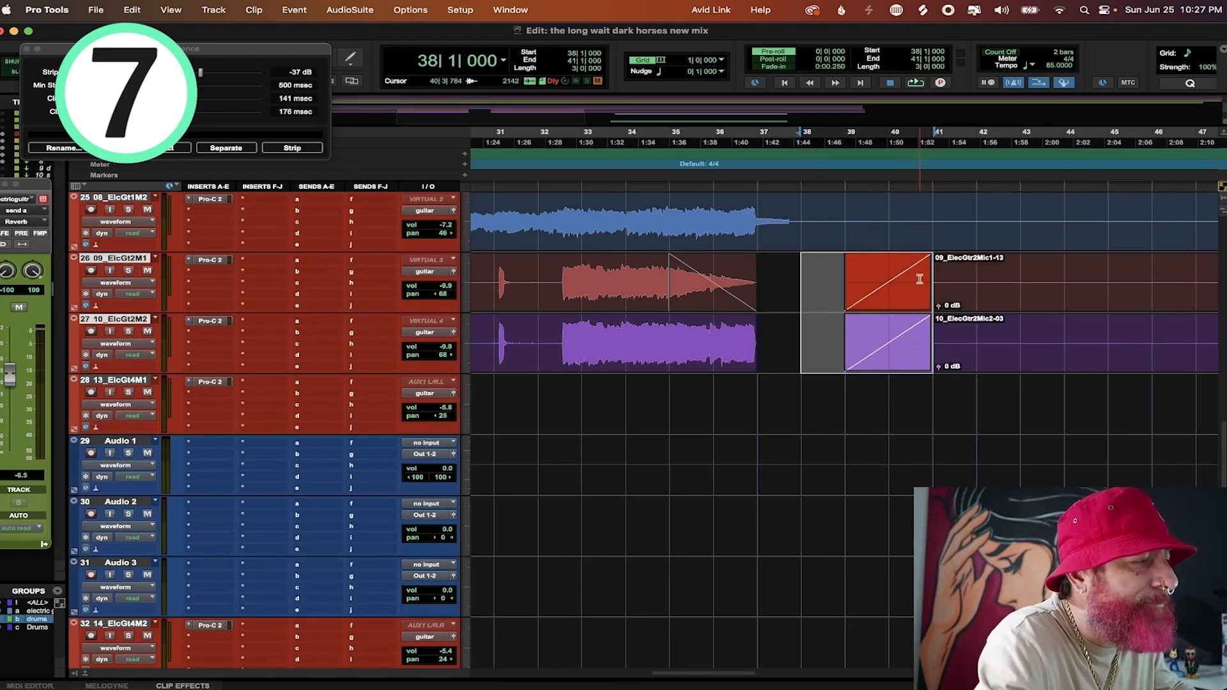
left_click(800, 282)
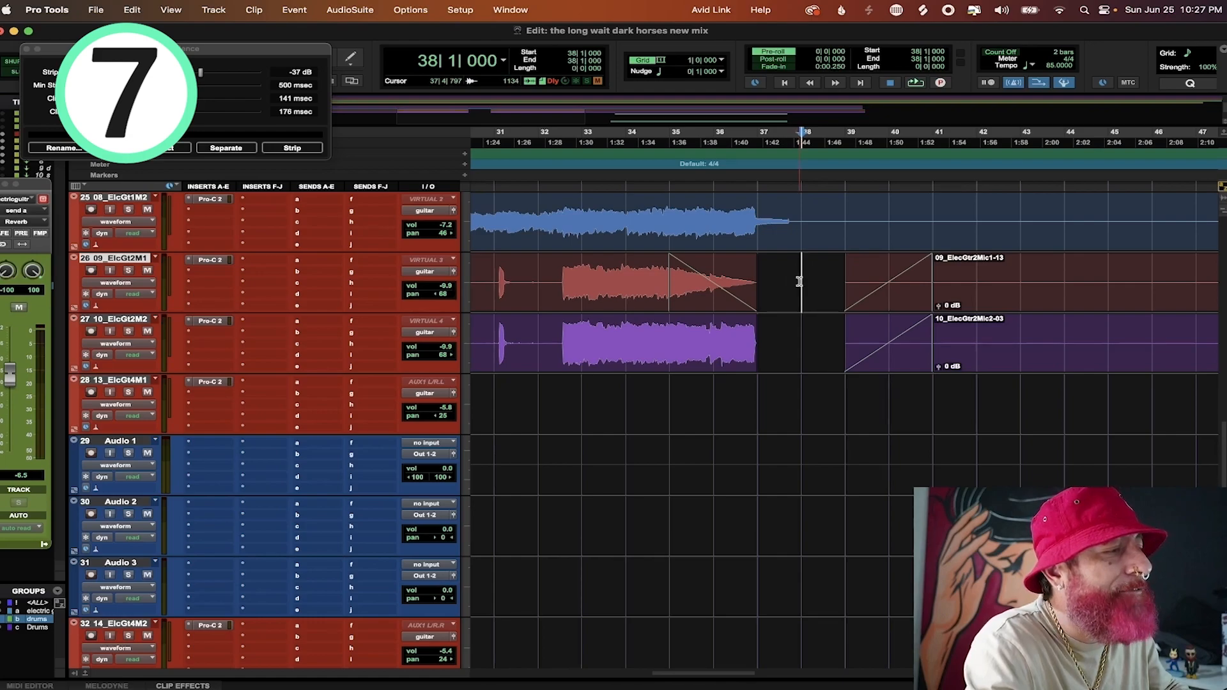
- Try an Equal Gain curved fade-out on the 10_ElcGt2M2 clip from bar 34 to 37, and undo it
left_click_drag(802, 340, 639, 342)
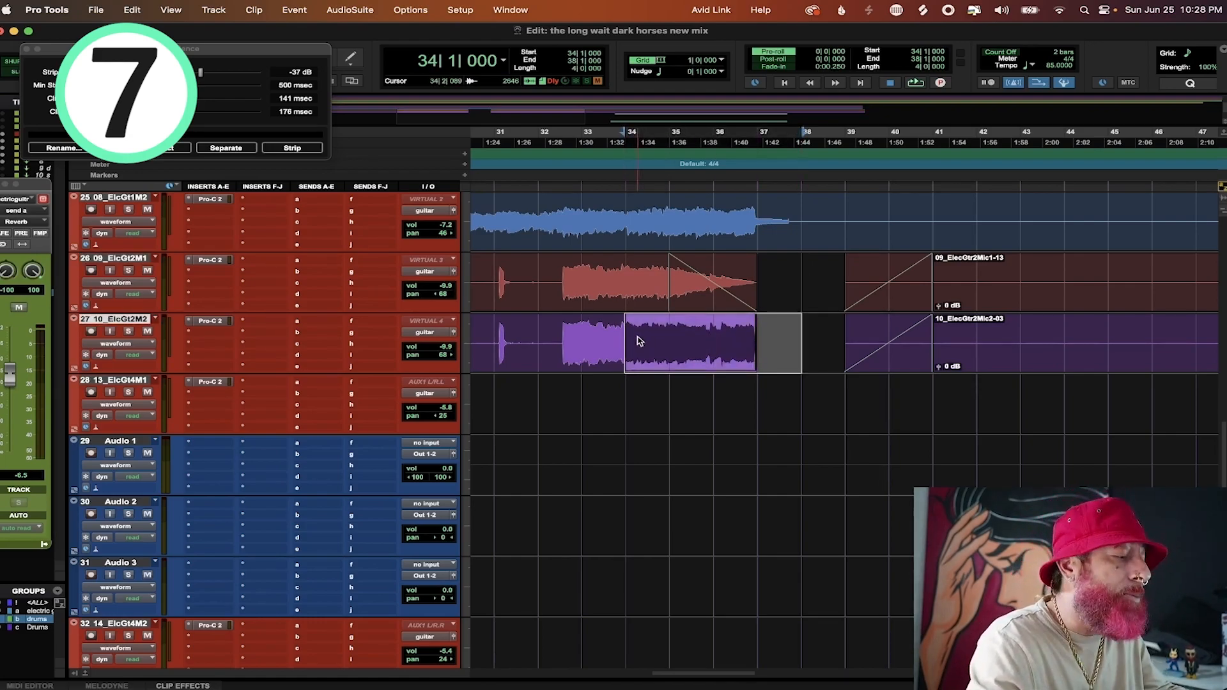
key("super+f")
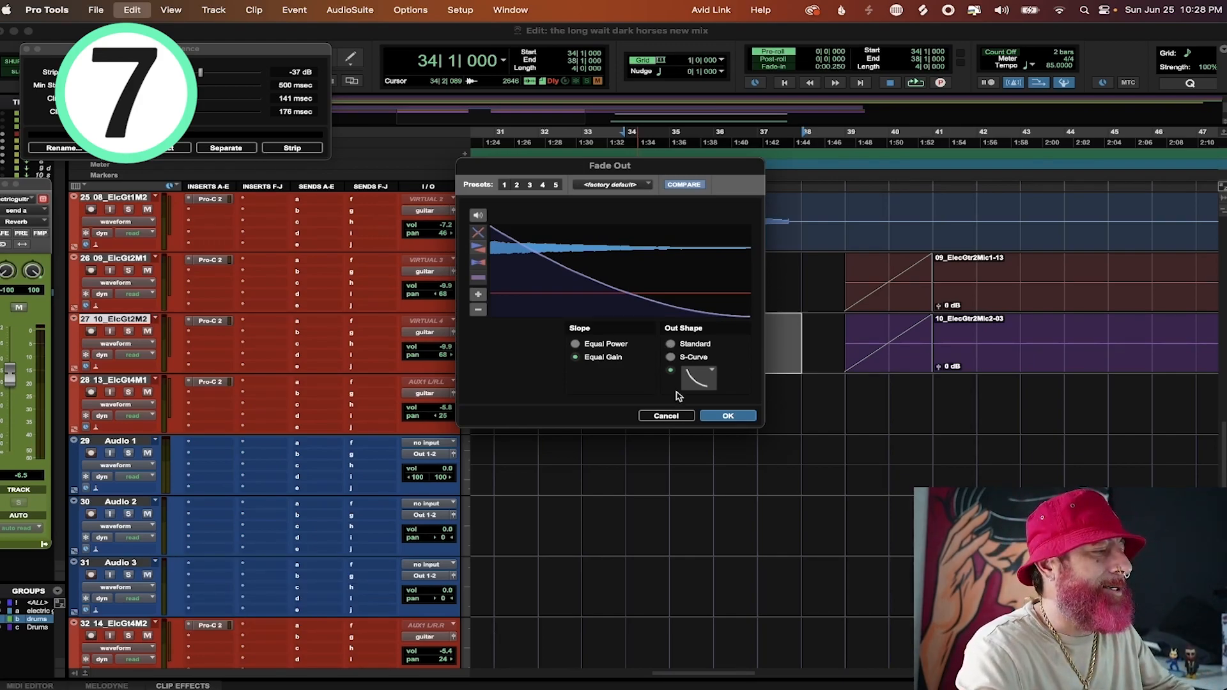
left_click(720, 417)
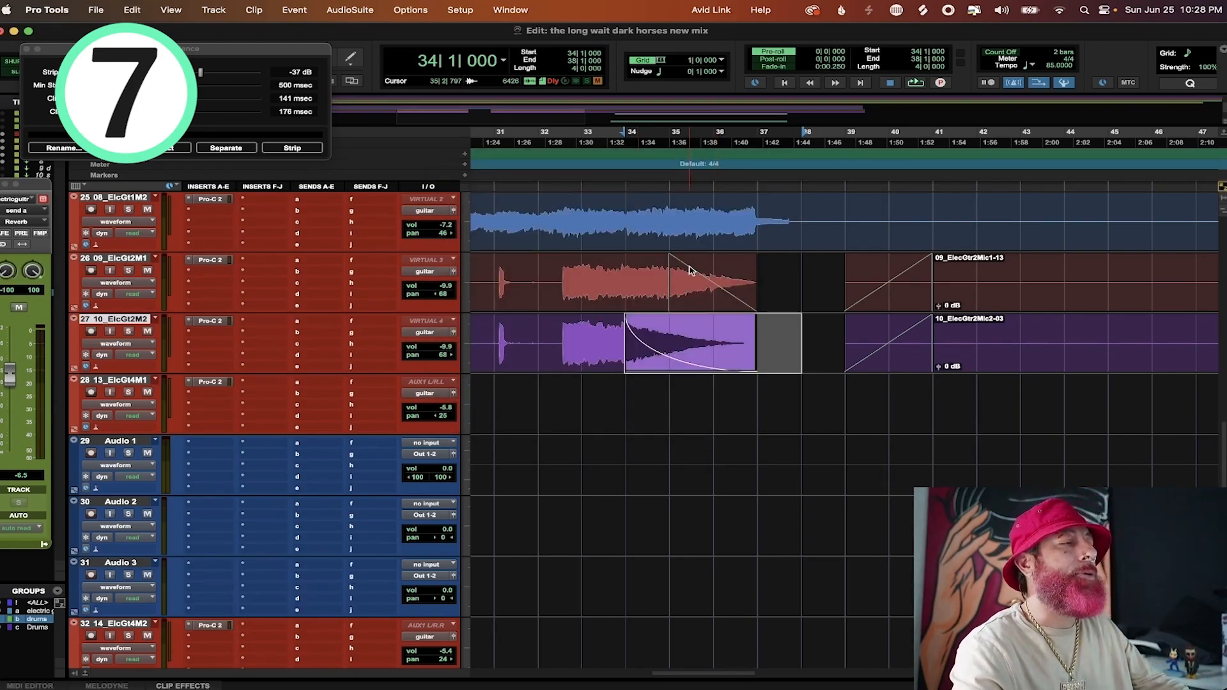
left_click_drag(620, 261, 791, 343)
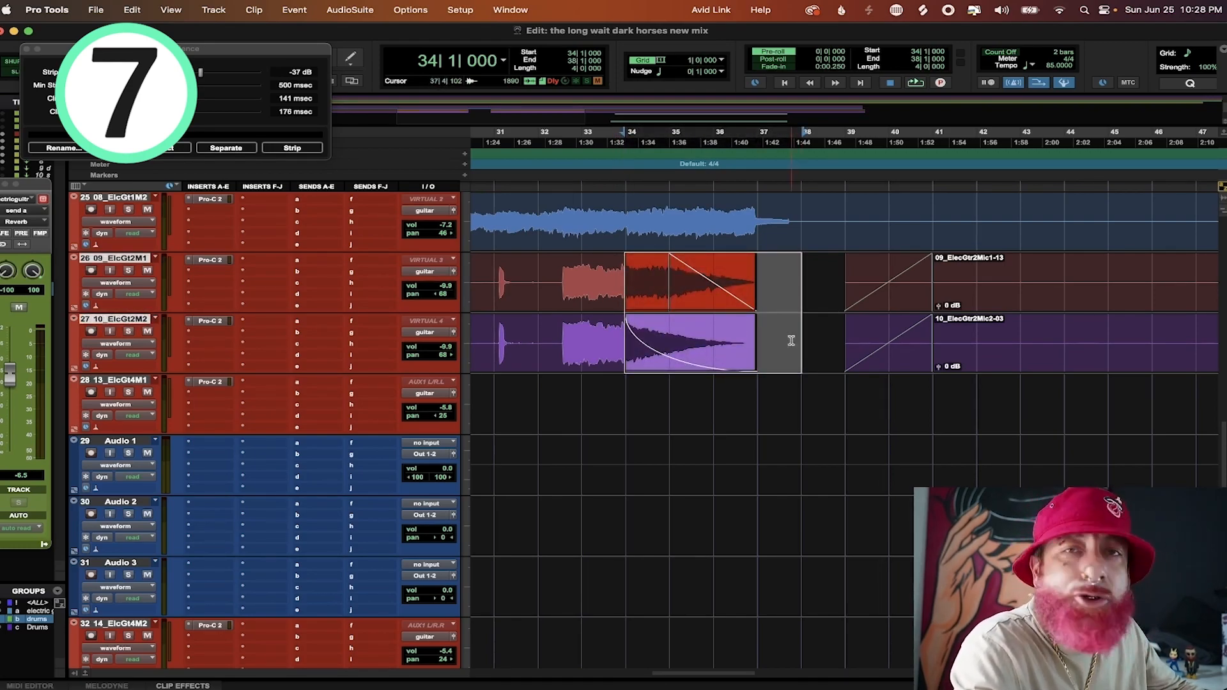
key("super+z")
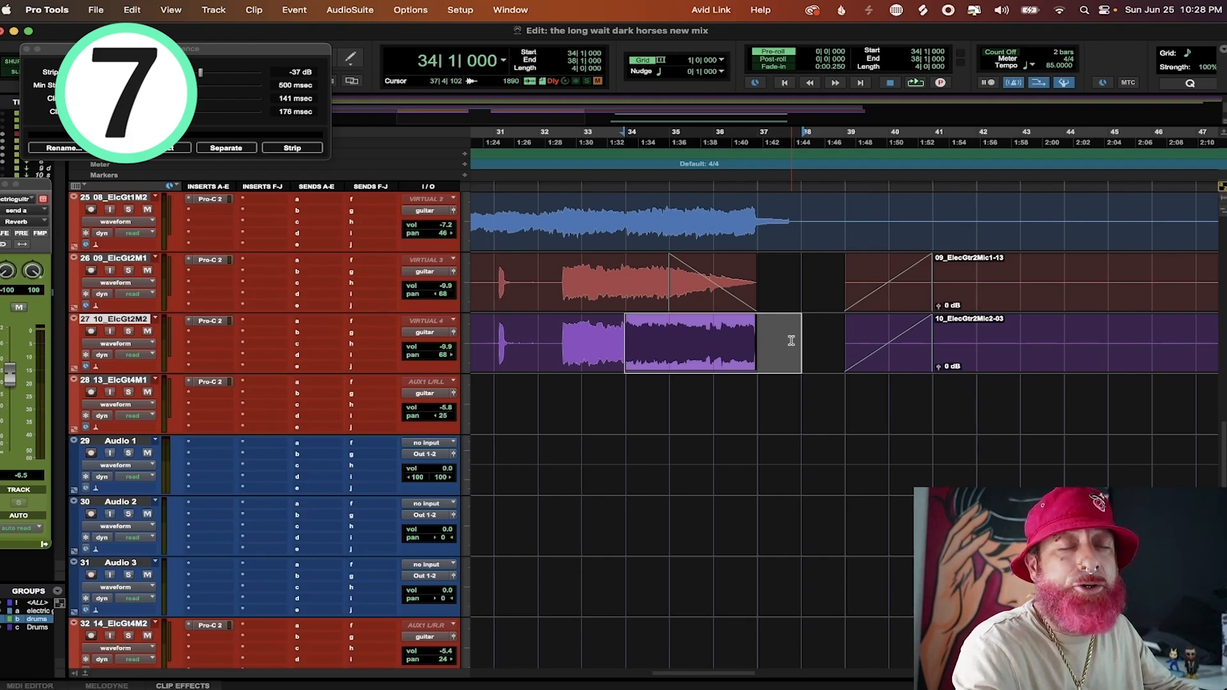
- Apply a convex-curve fade-out from bar 35 to 37 to both the 09_ElcGt2M1 and 10_ElcGt2M2 clips at once
left_click_drag(601, 269, 791, 331)
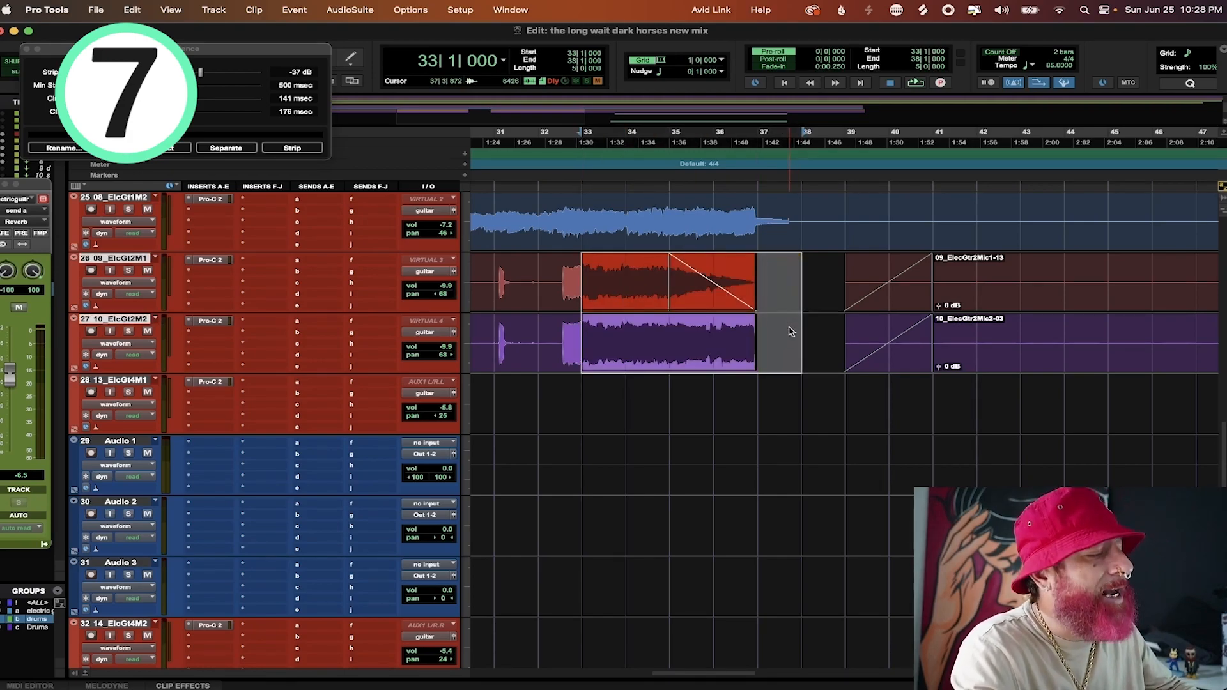
key("super+f")
left_click(711, 378)
left_click(713, 329)
left_click(714, 416)
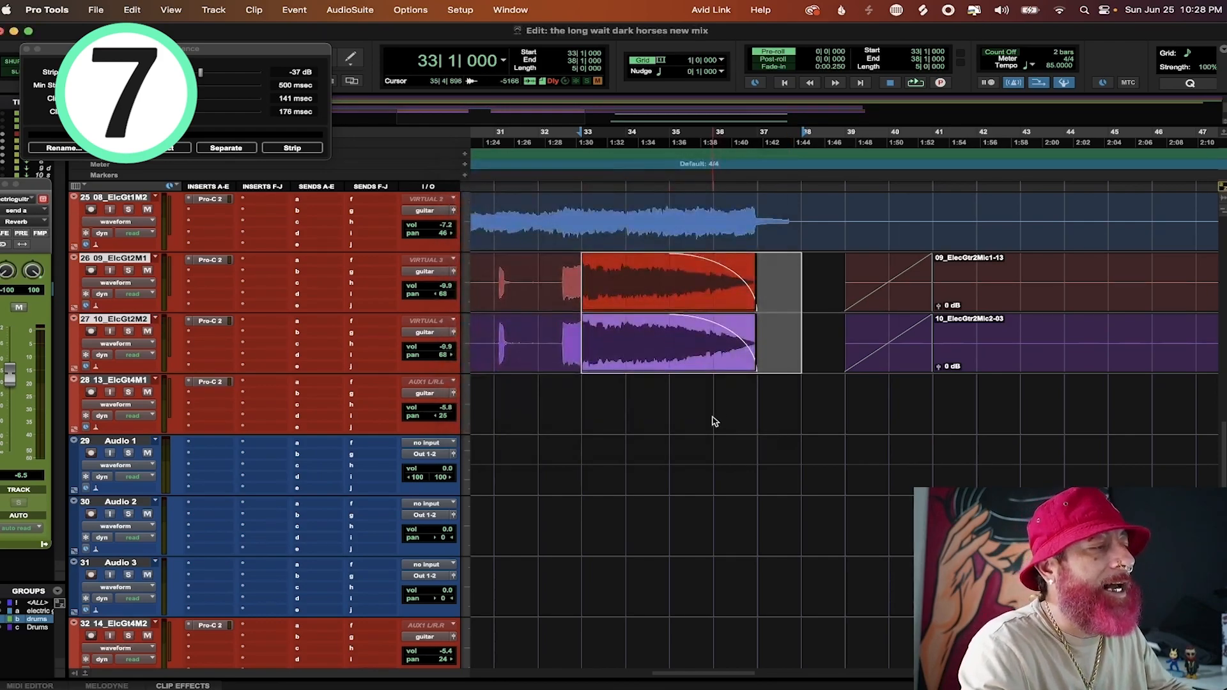
left_click(712, 418)
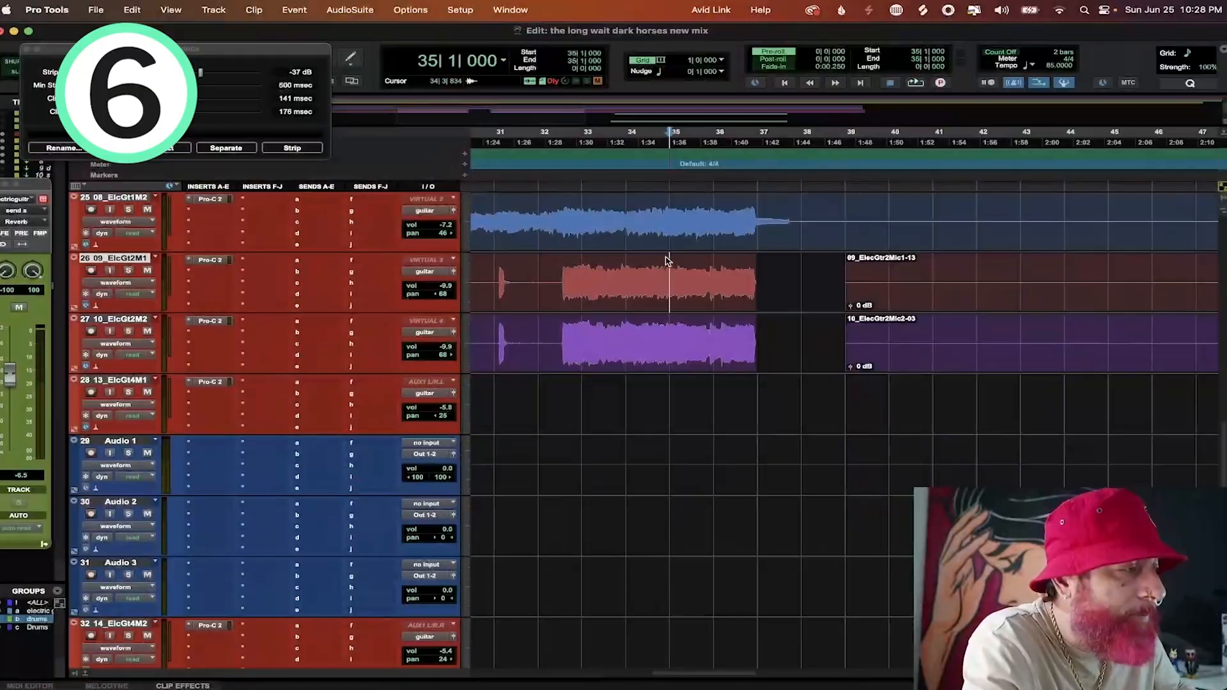
- Copy bars 35 to 37 of the 09_ElcGt2M1 audio and paste them at bar 37 on the same track
key("super+c")
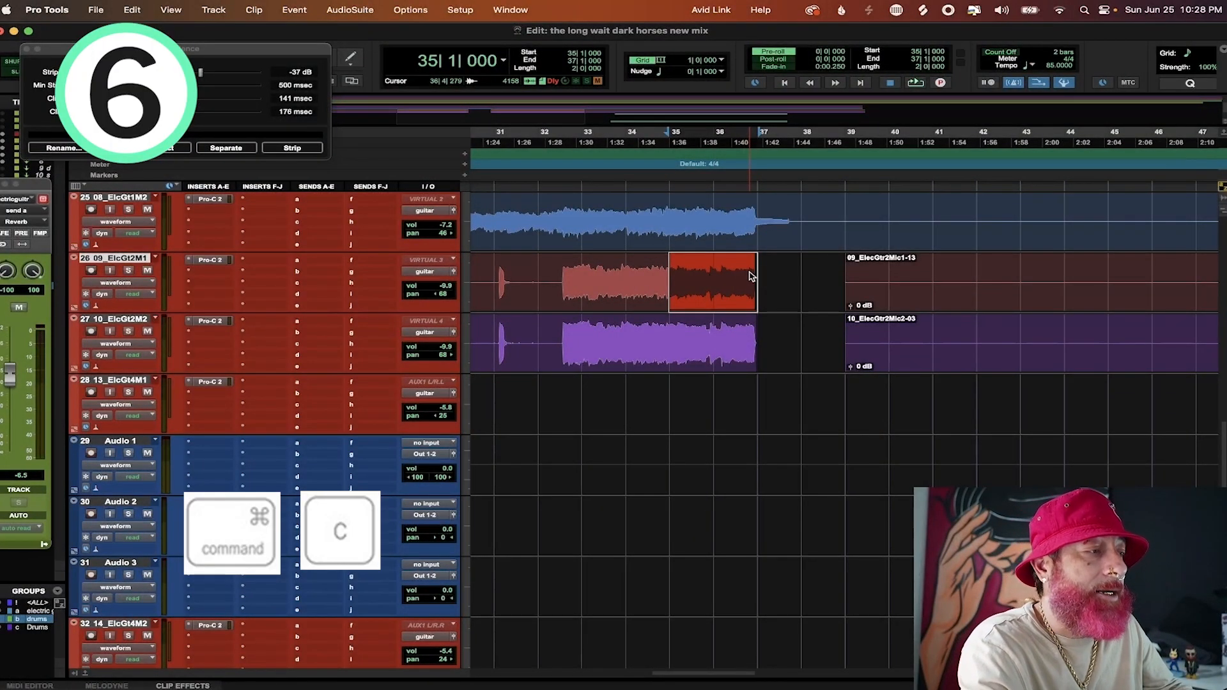
left_click(749, 274)
key("super+v")
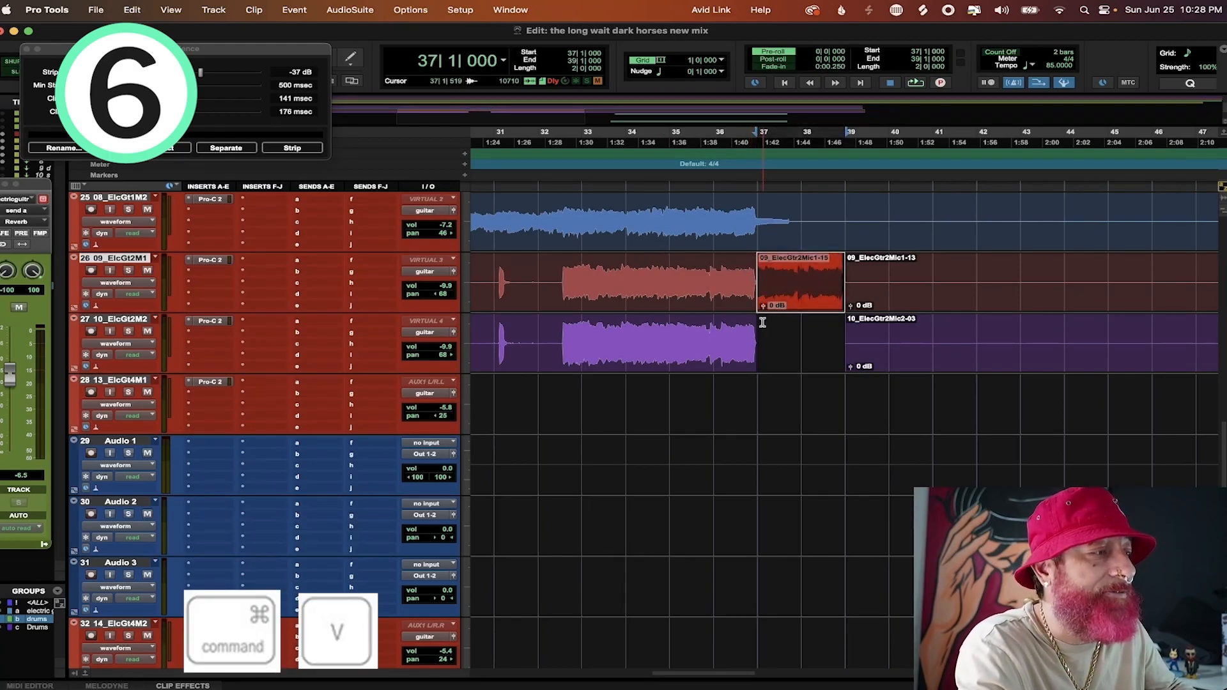
- Copy bars 32 to 37 of the 10_ElcGt2M2 audio and paste them at bar 39 on the same track
left_click_drag(549, 322, 771, 318)
key("super+c")
left_click(834, 341)
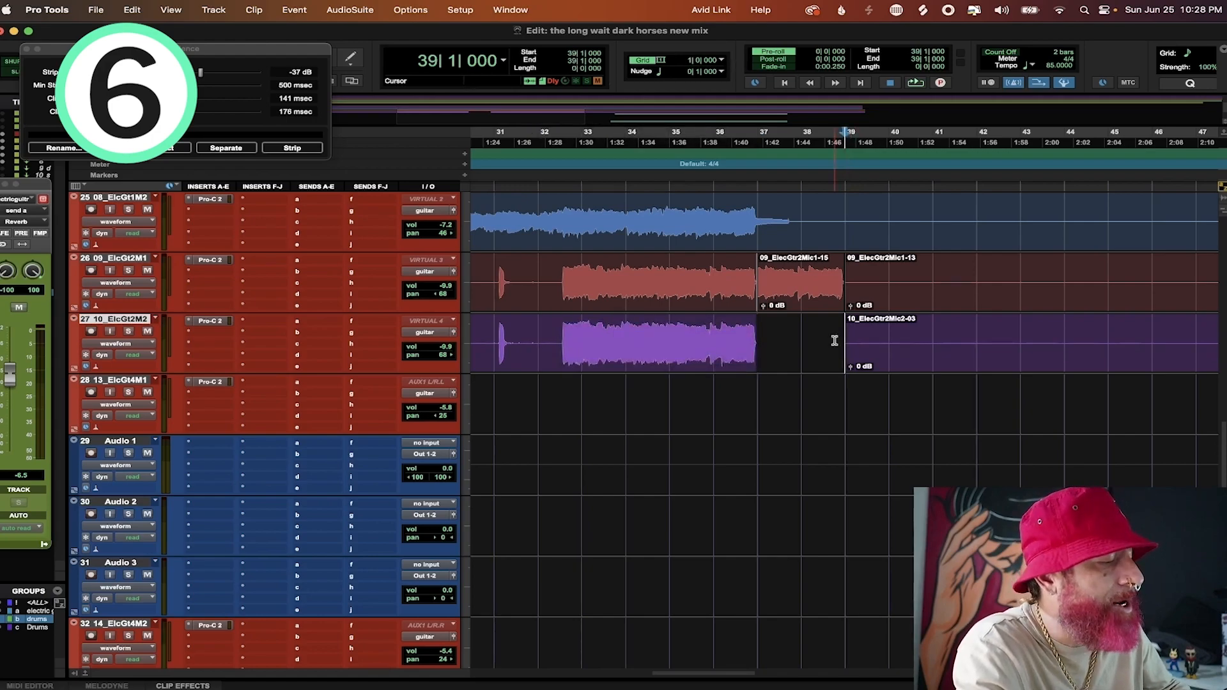
key("super+v")
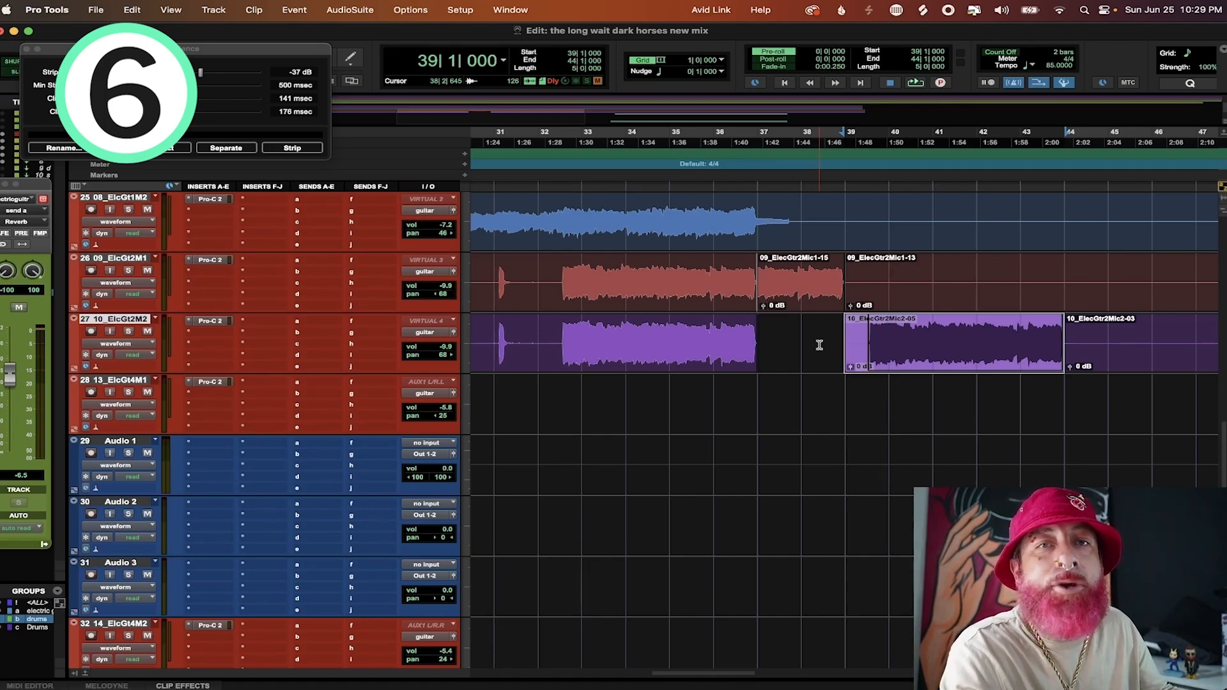
- Separate the pasted clip on track 10_ElcGt2M2 at bar 40, using a selection from bar 39 to 40
left_click_drag(844, 305, 884, 334)
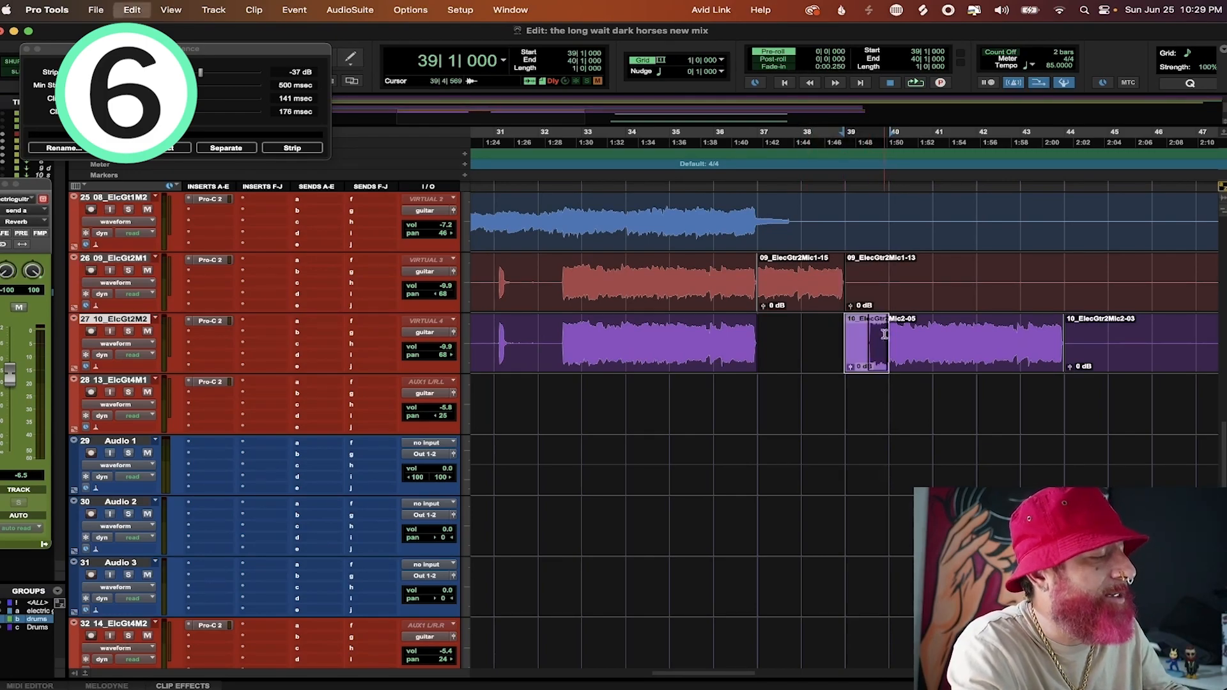
key("super+e")
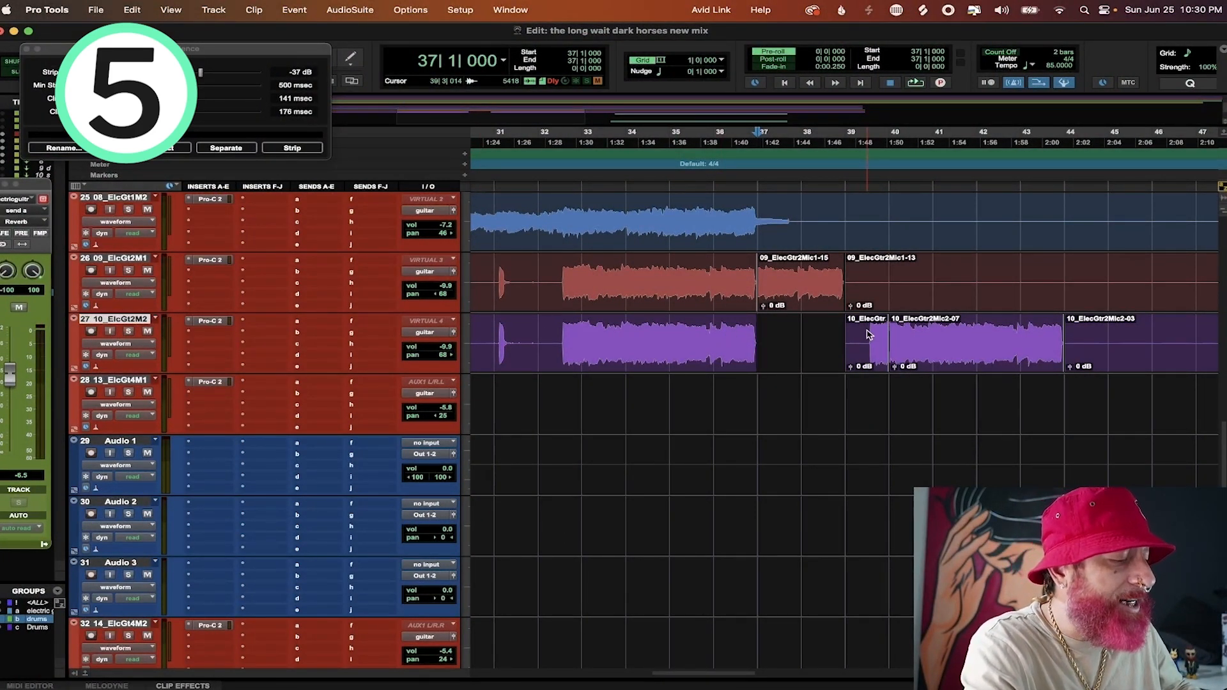
key("super")
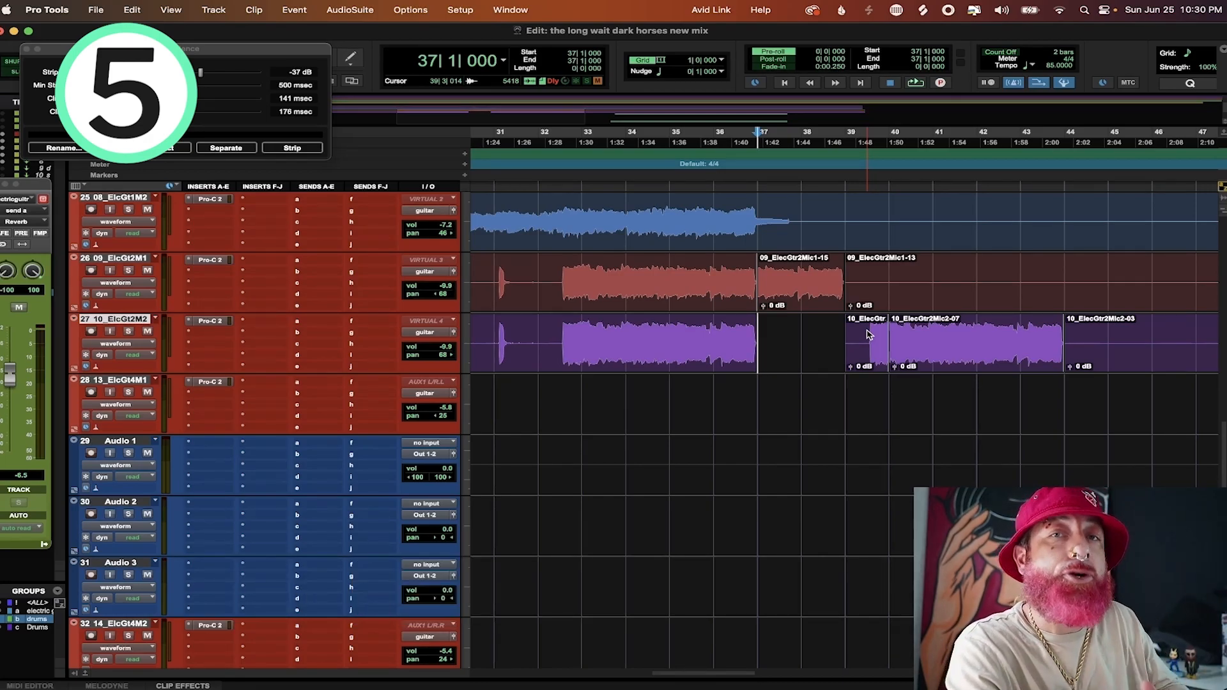
- Switch to System Settings, search for "spotlight" and open the keyboard shortcuts settings
mouse_move(195, 682)
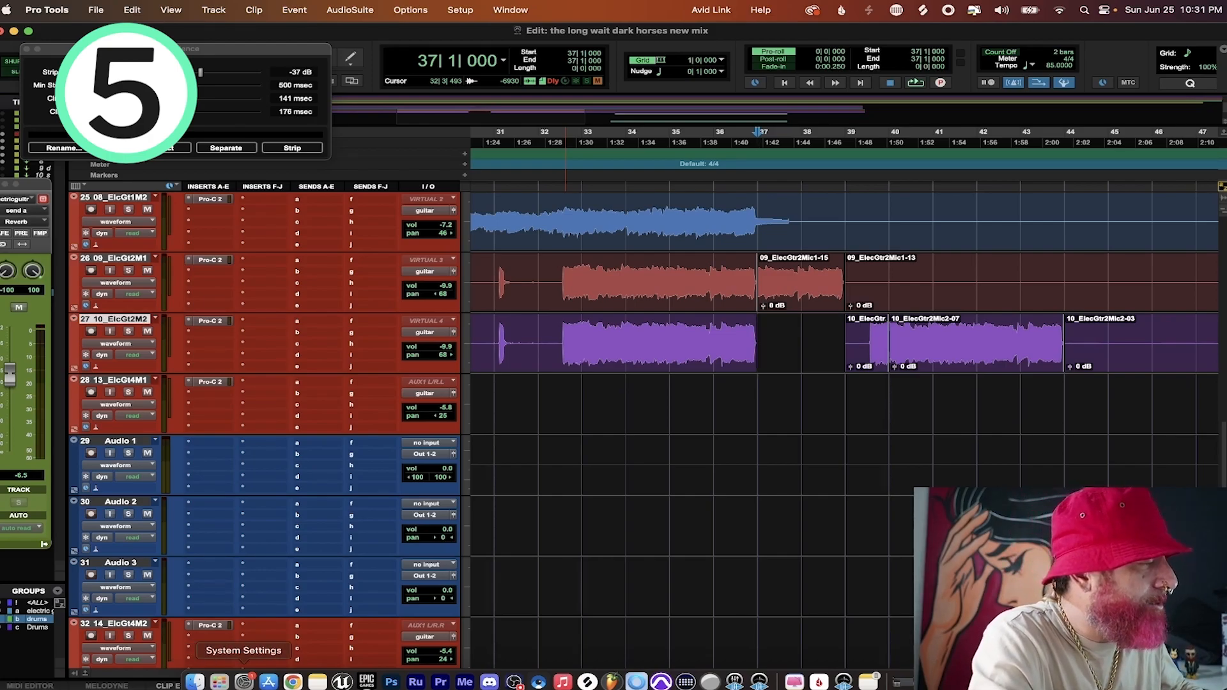
left_click(243, 682)
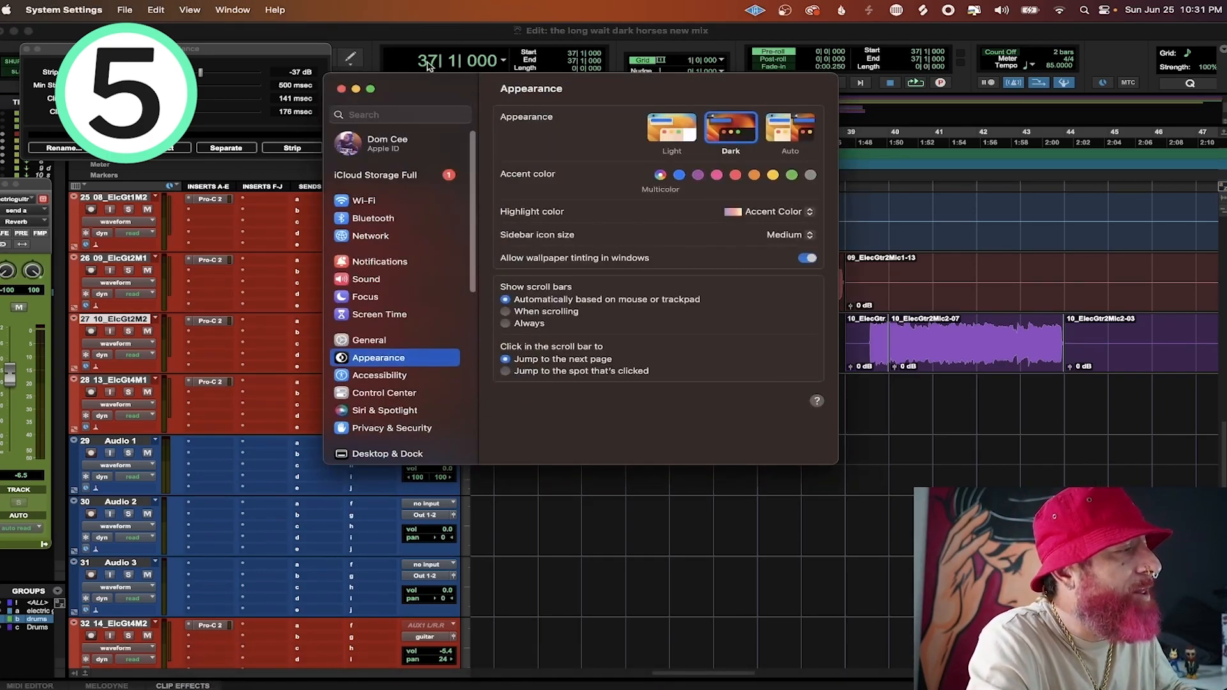
left_click(374, 113)
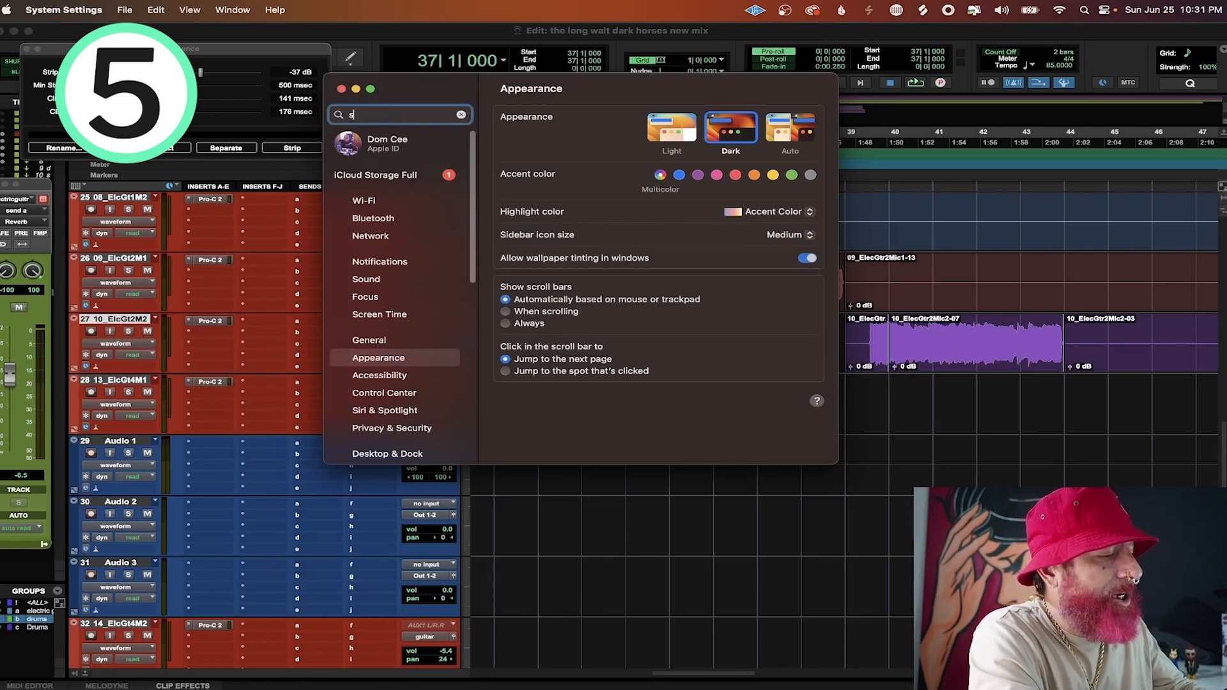
type("spotlight")
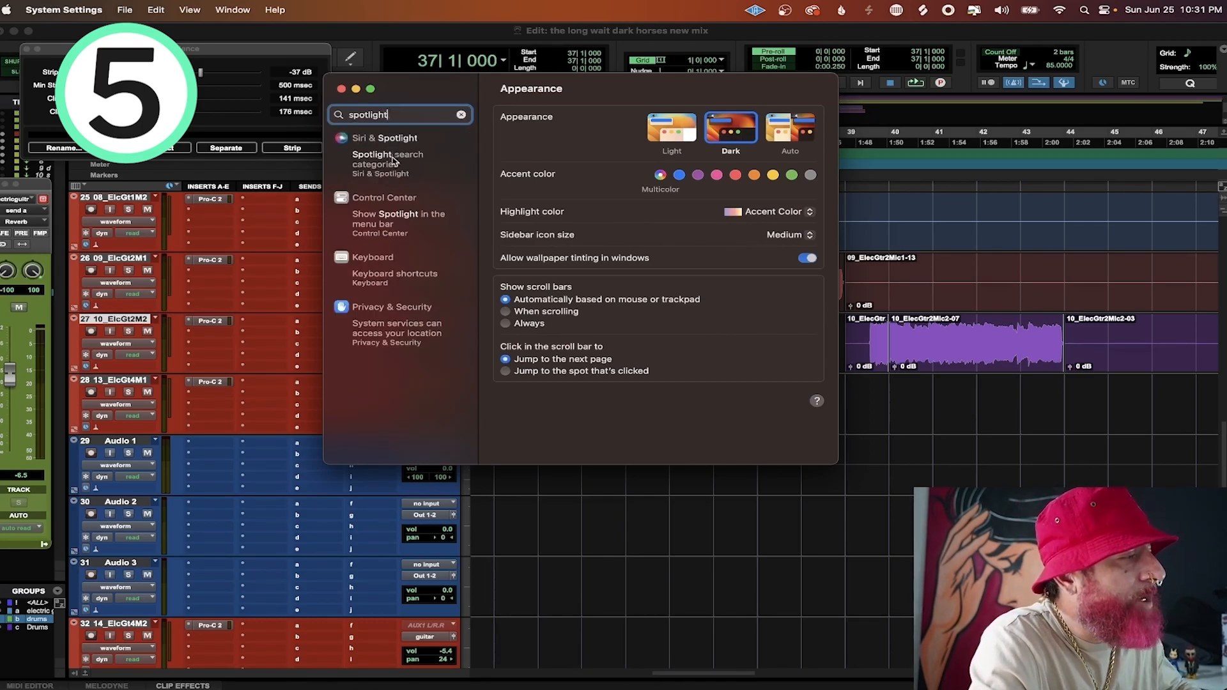
left_click(386, 282)
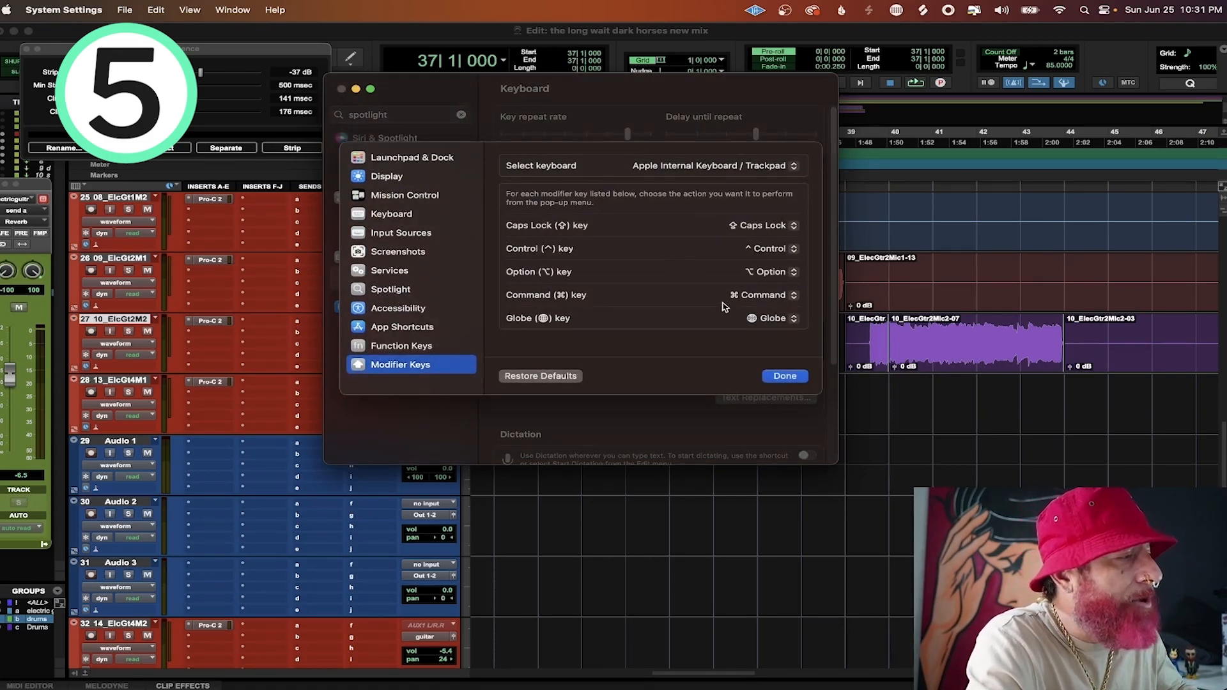
- Turn off the Show Spotlight search shortcut, accept the change and close System Settings to return to Pro Tools
left_click(397, 289)
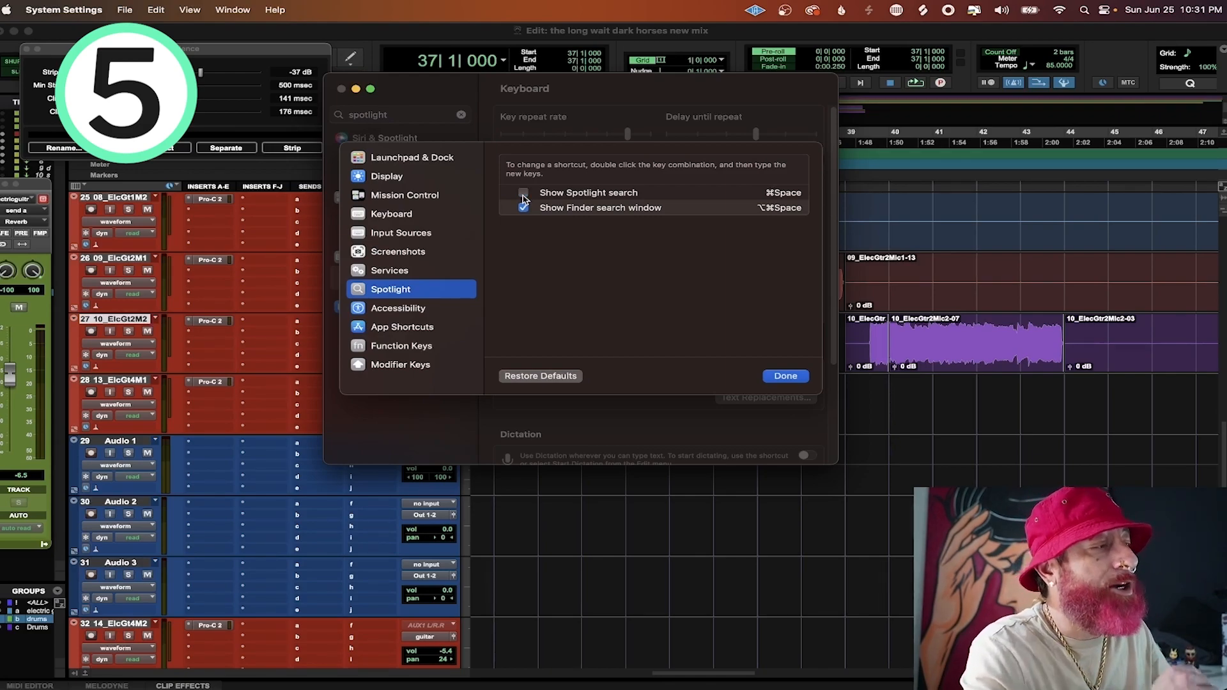
left_click(783, 377)
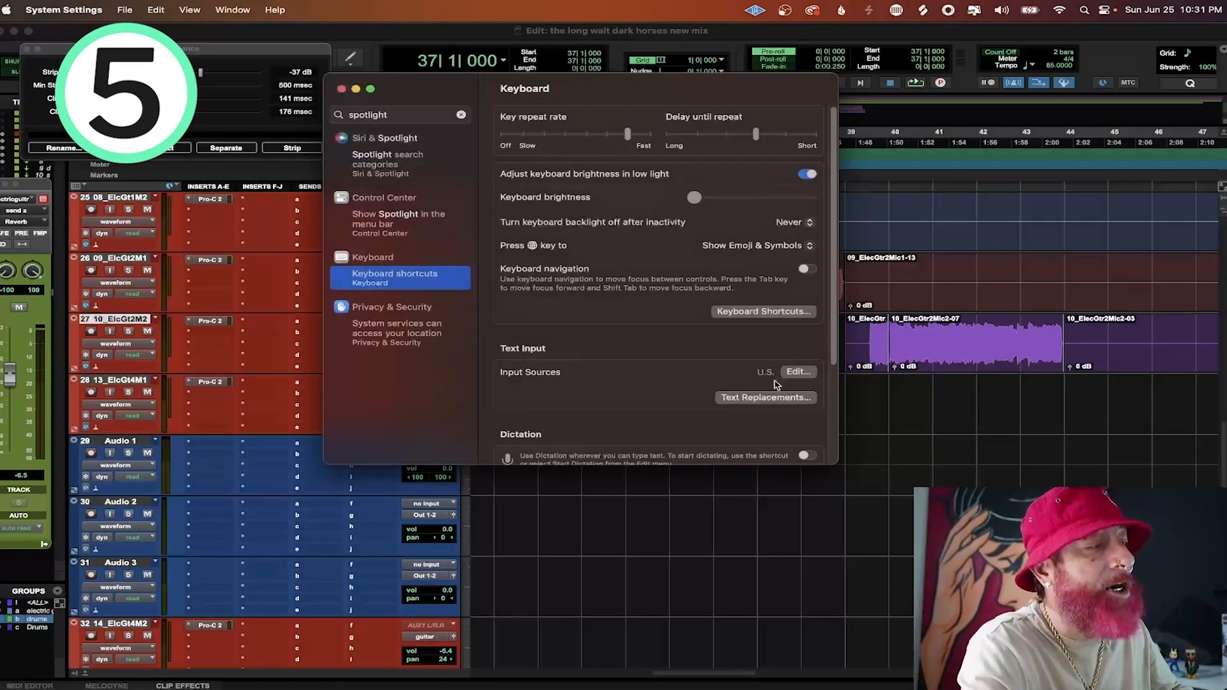
left_click(341, 89)
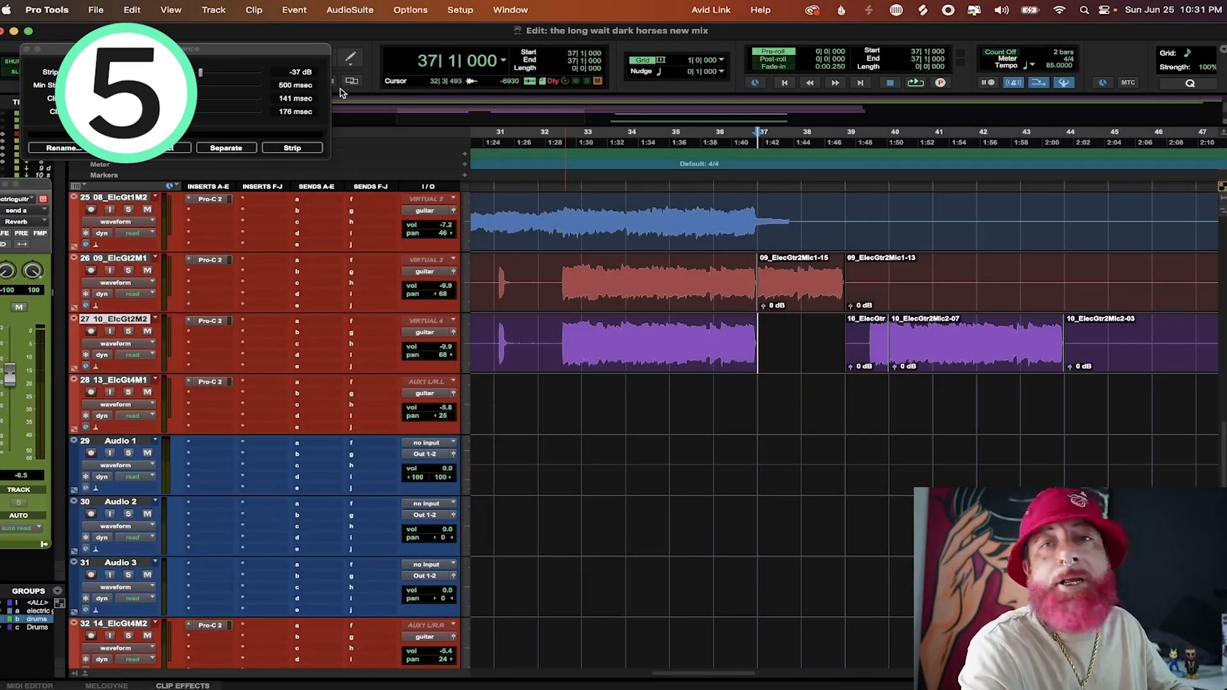
key("super")
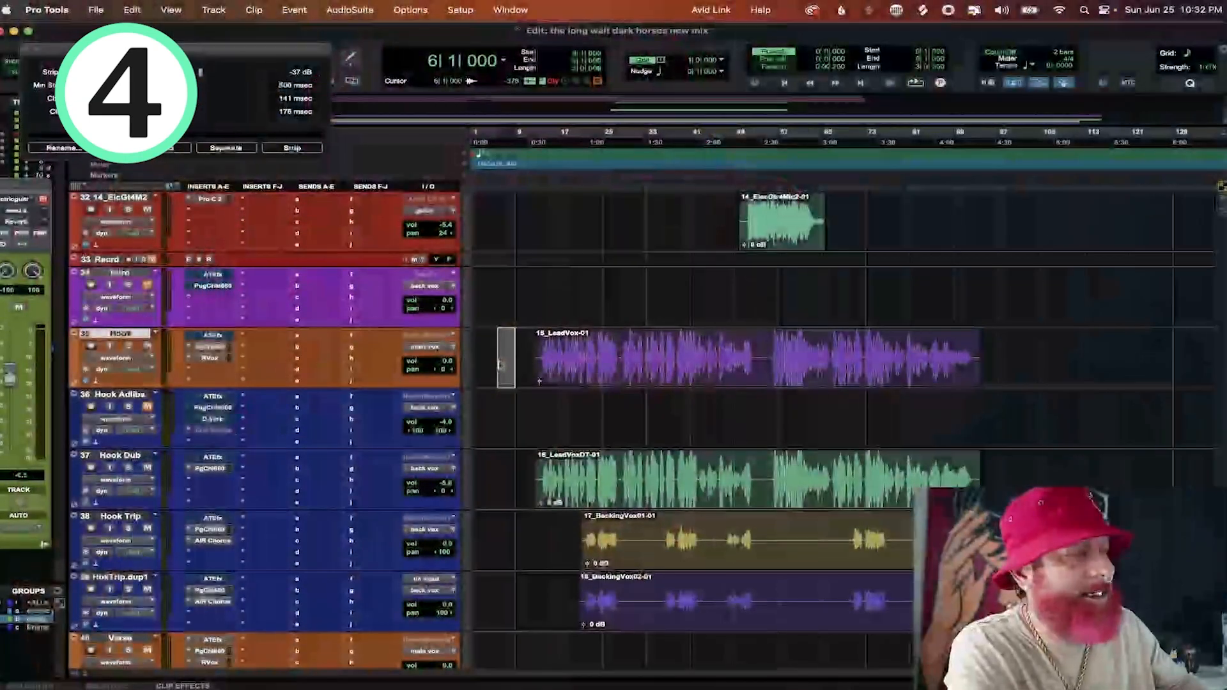
- Create a Mix/Edit group named Drums2 from the five tracks Hook, Hook Adlibs, Hook Dub, Hook Trip and Hook Trip.dup1
left_click_drag(500, 365, 1080, 626)
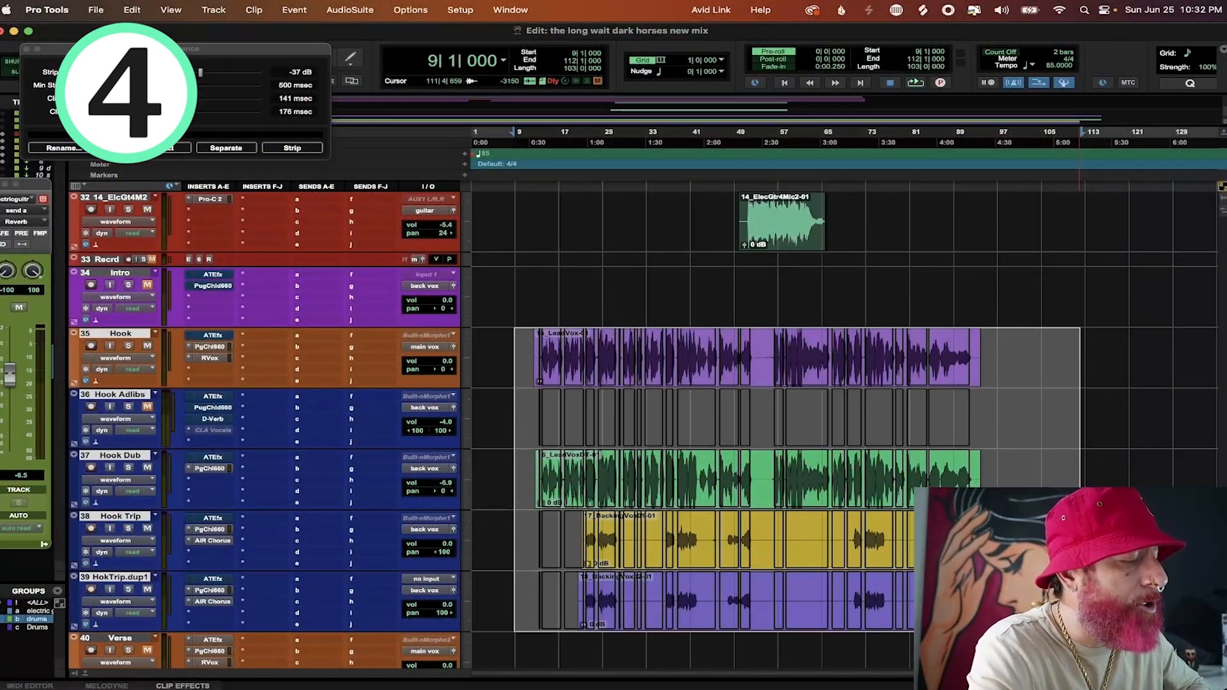
key("super+g")
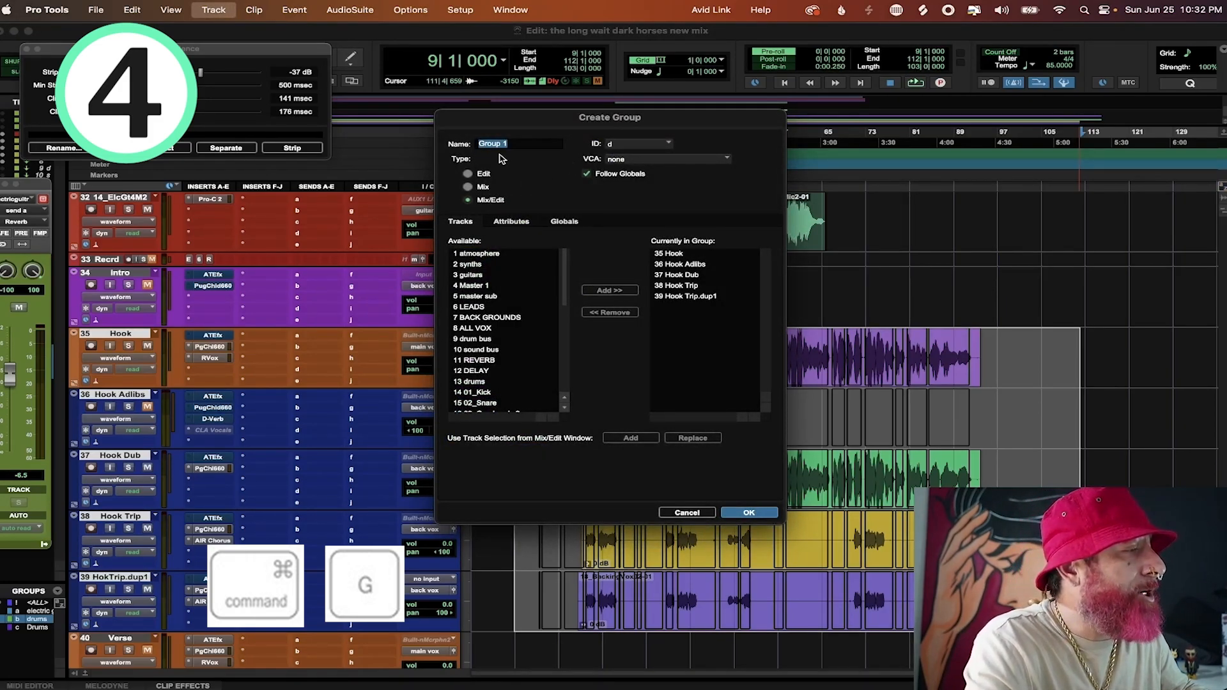
type("Drums")
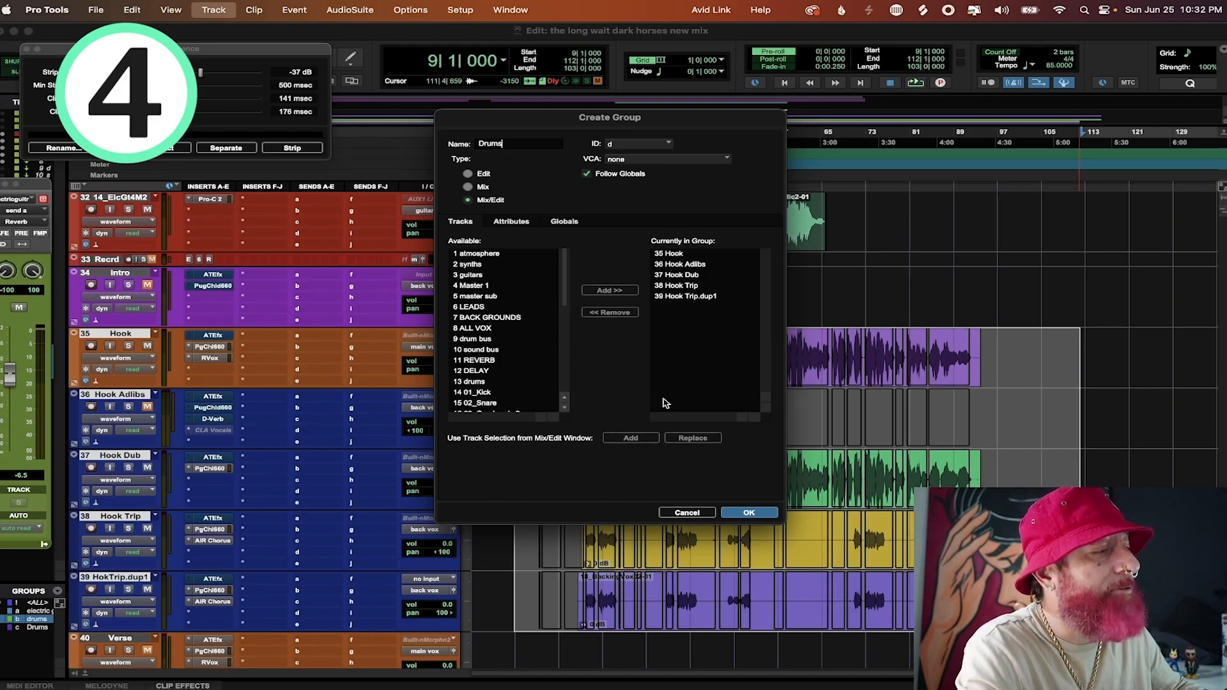
left_click(751, 513)
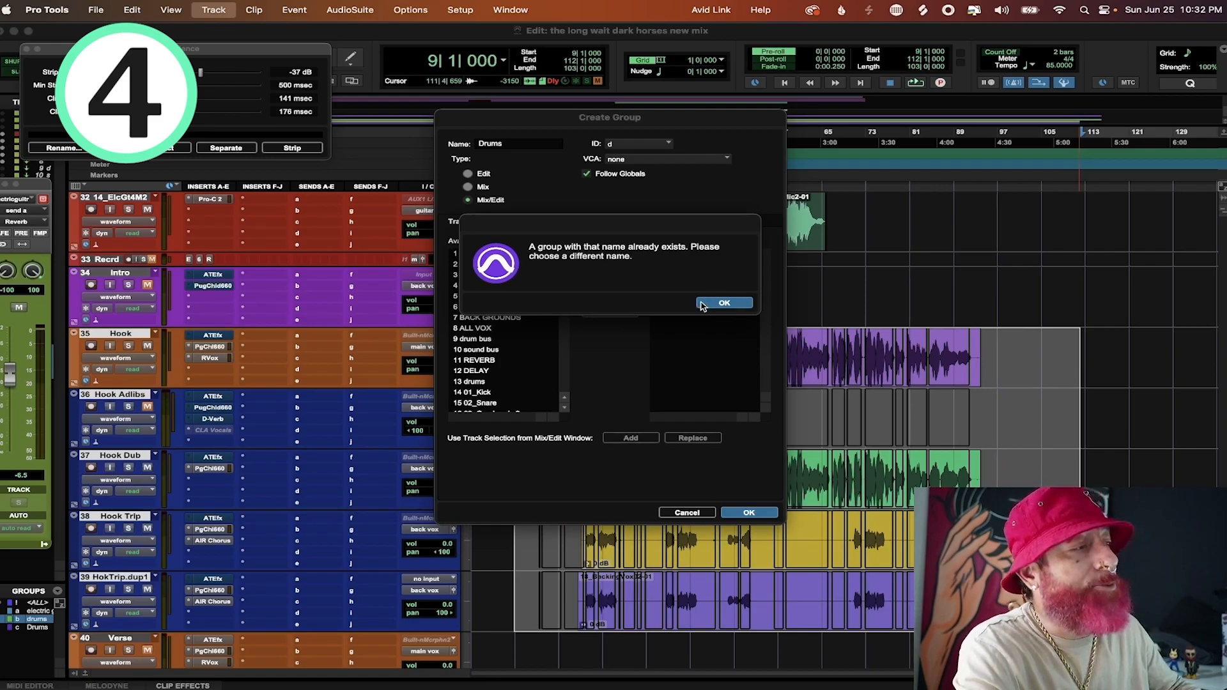
left_click(702, 304)
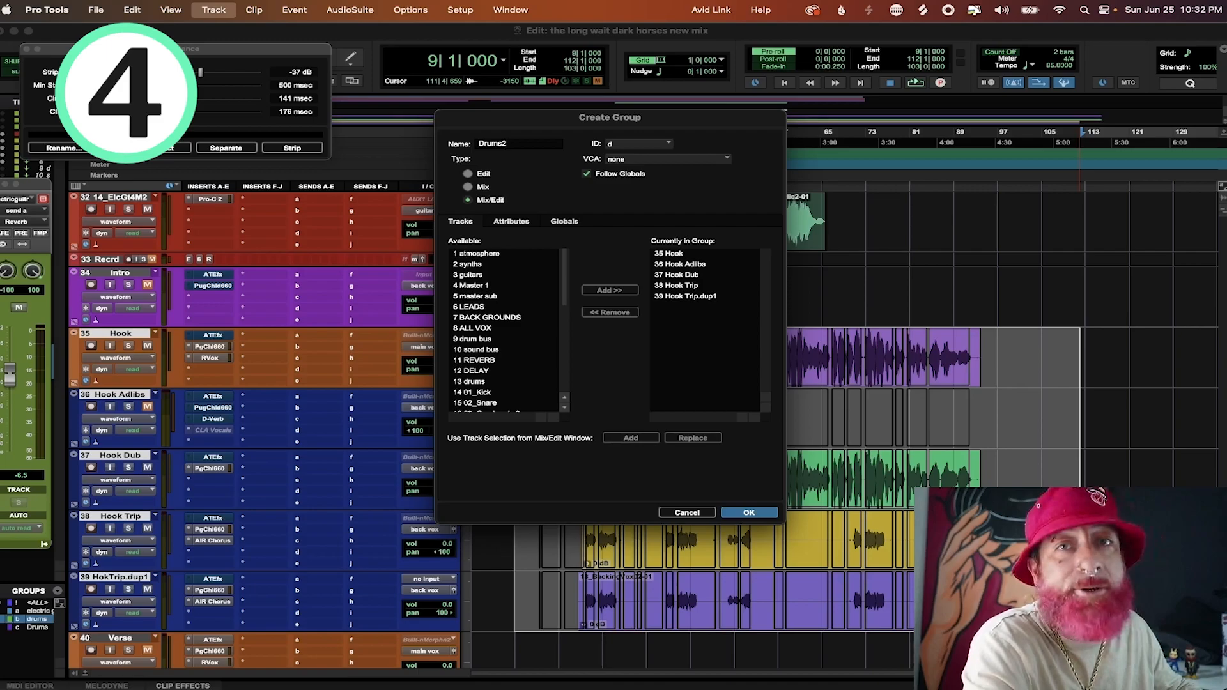
left_click(749, 512)
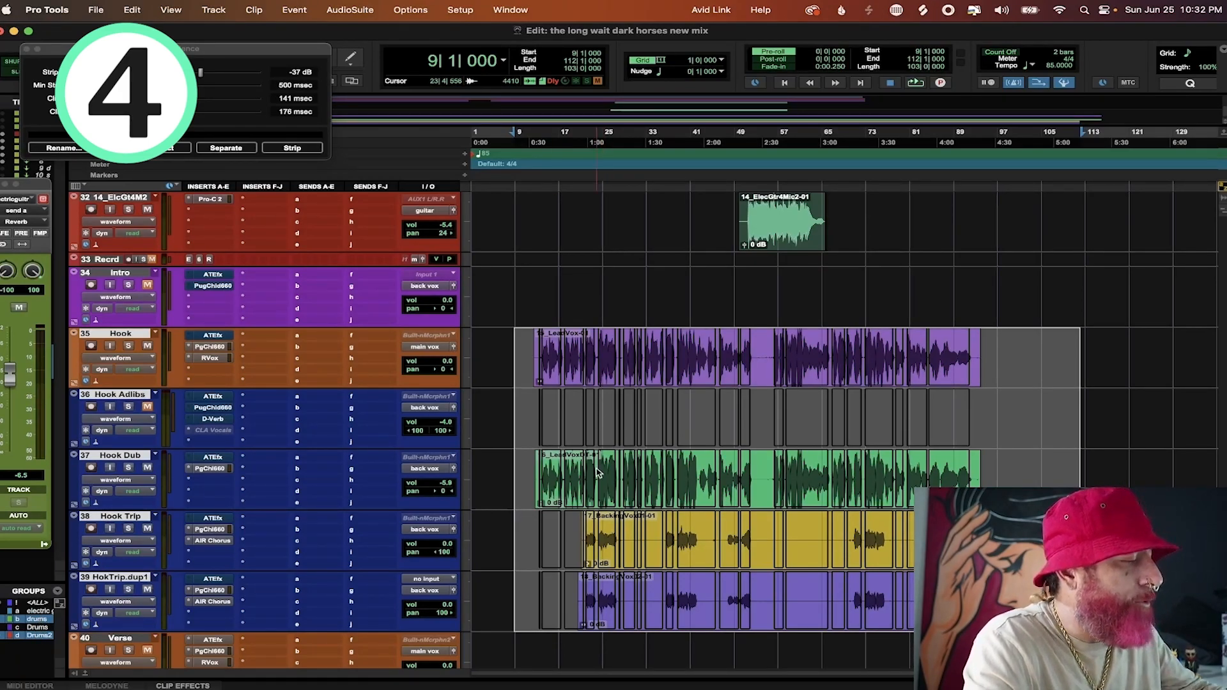
left_click_drag(596, 473, 580, 356)
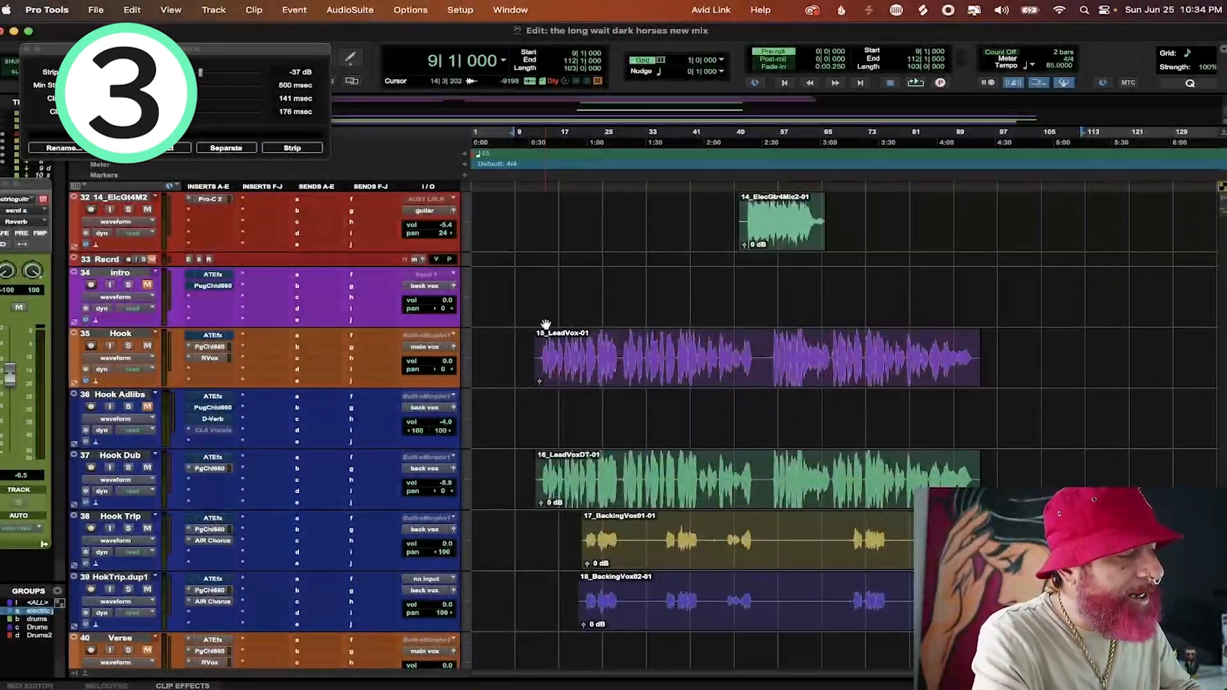
- Start creating new tracks, review the channel format, track type and timebase options, and keep one stereo audio track in samples
key("super+shift+n")
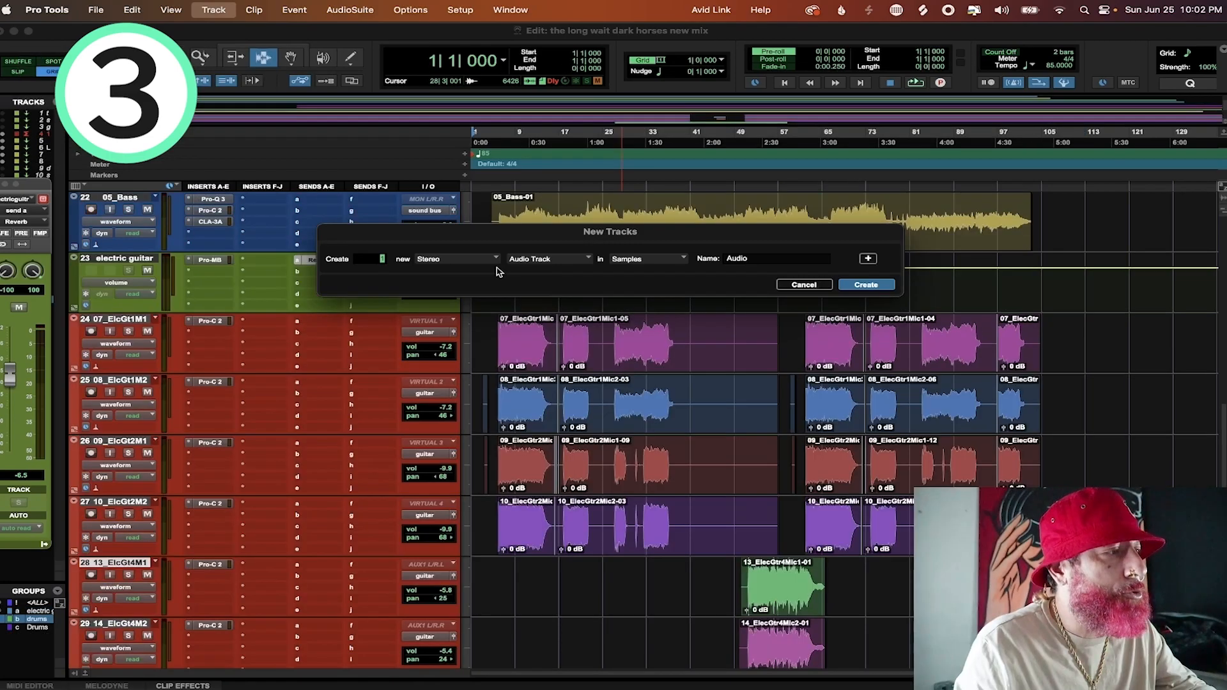
left_click(480, 255)
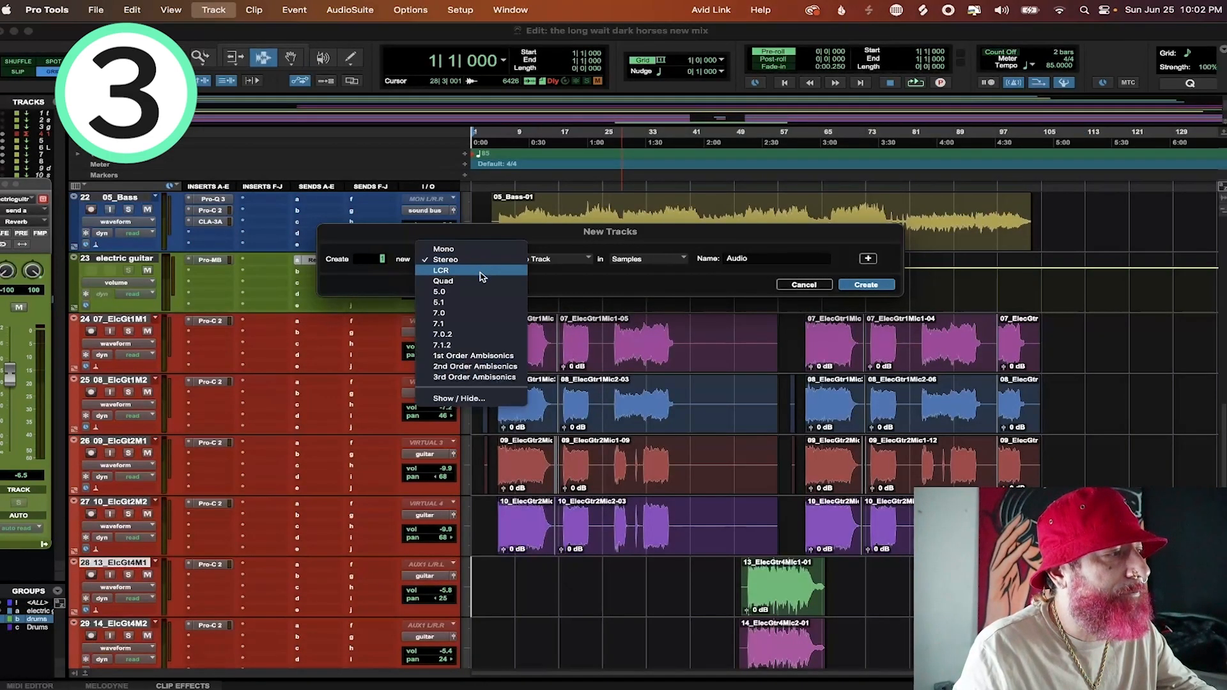
left_click(560, 282)
left_click(566, 262)
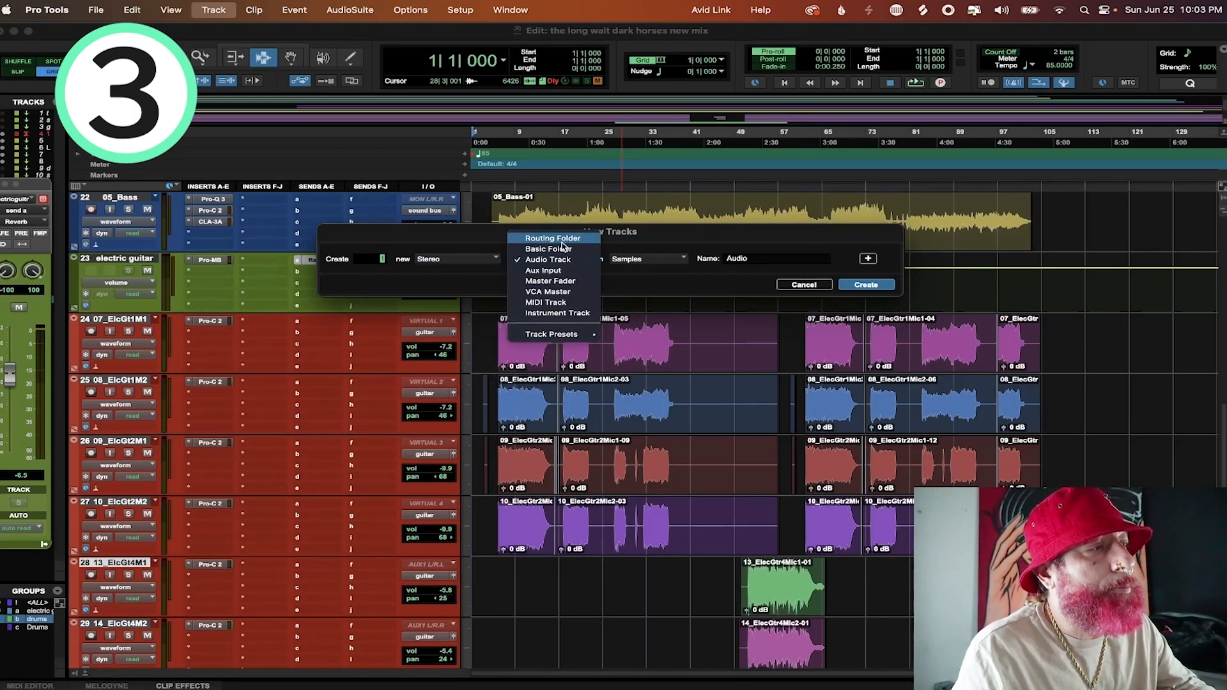
left_click(639, 283)
left_click(641, 265)
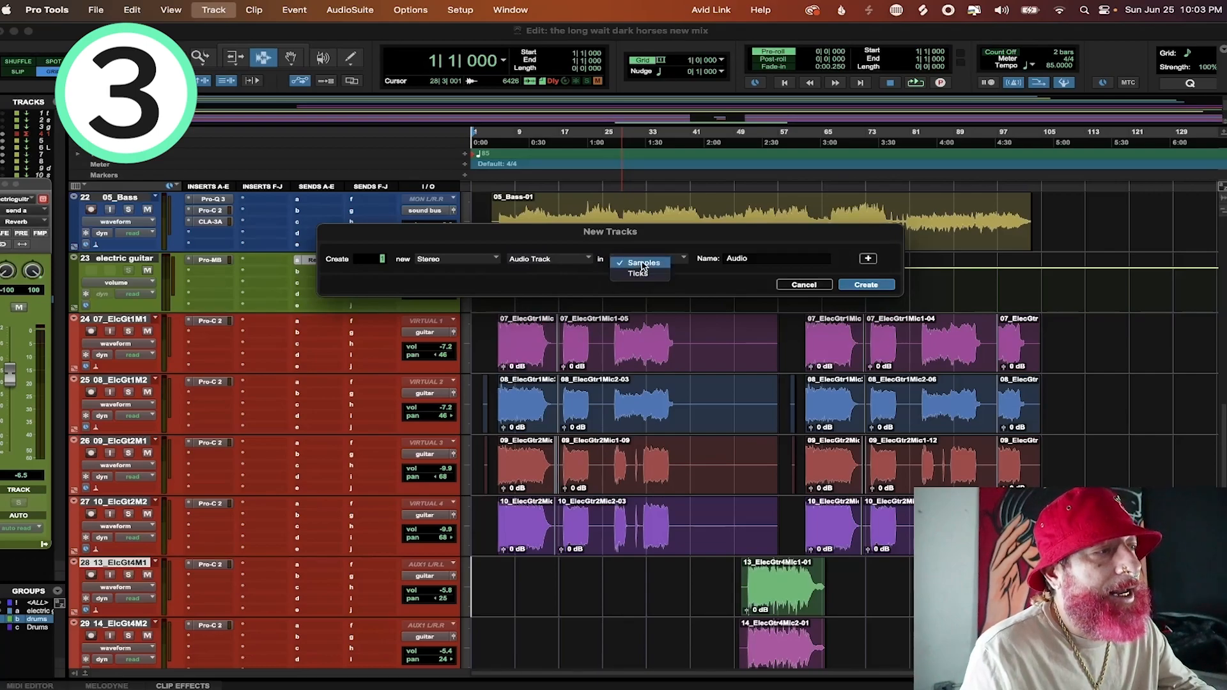
left_click(636, 260)
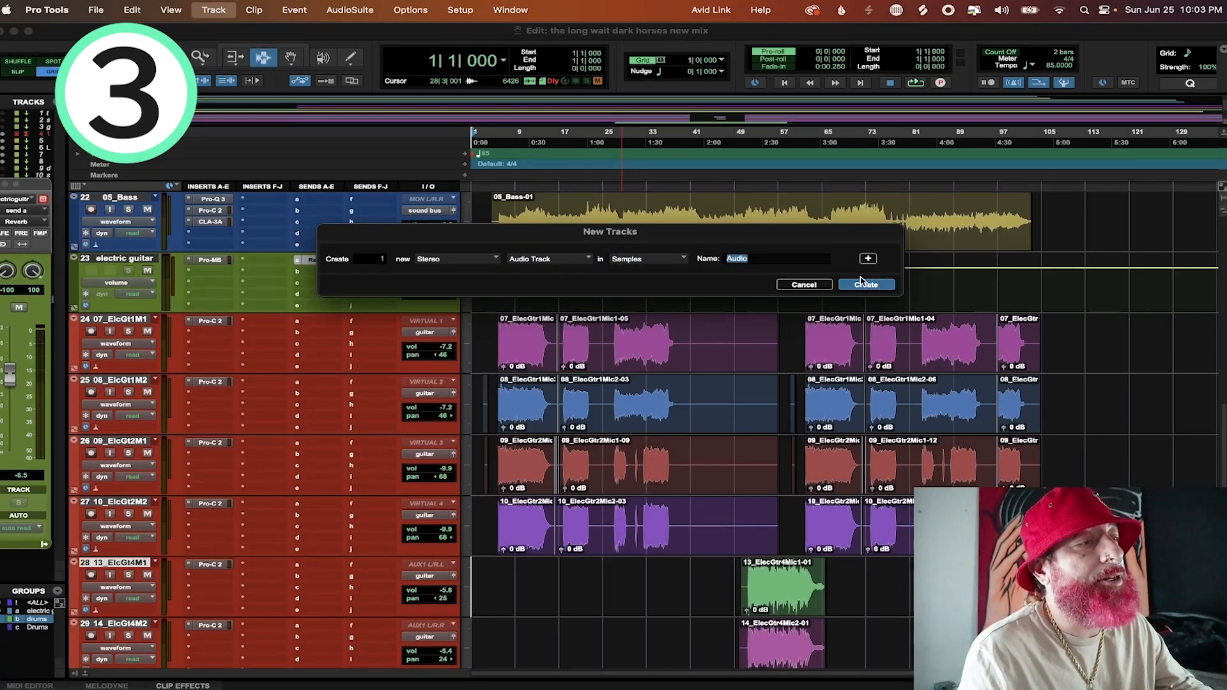
- Add two more entries of one mono audio track each, named Audio, and create all three tracks
left_click(867, 260)
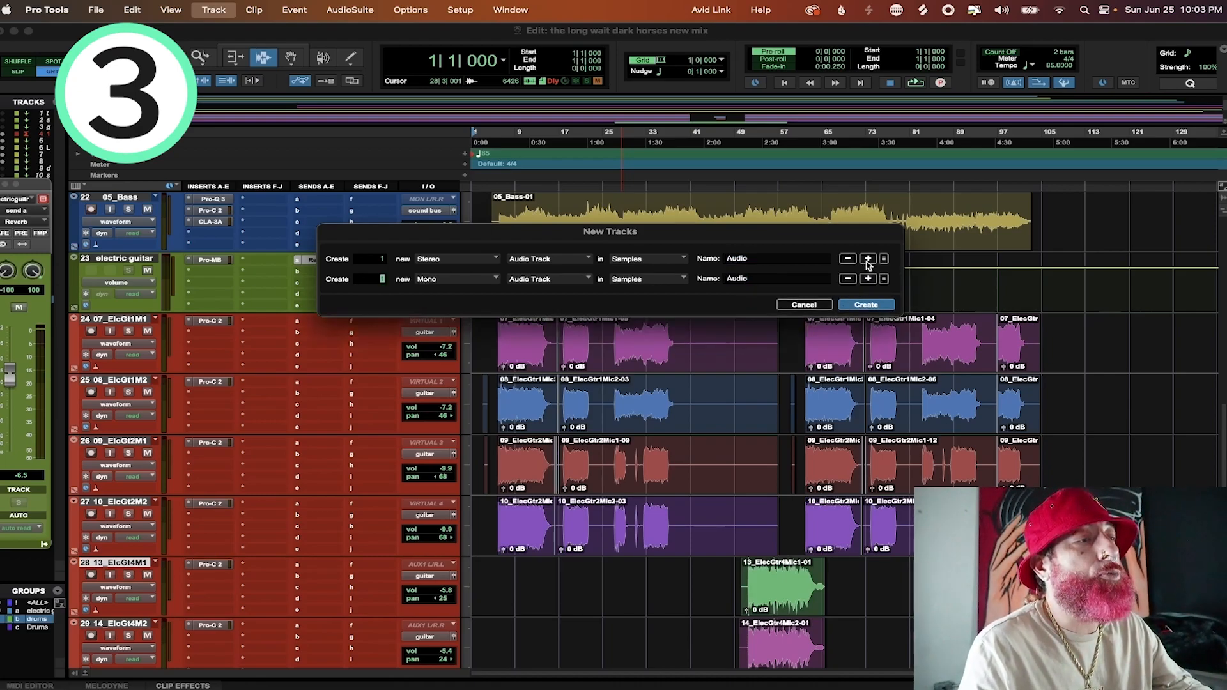
left_click(868, 259)
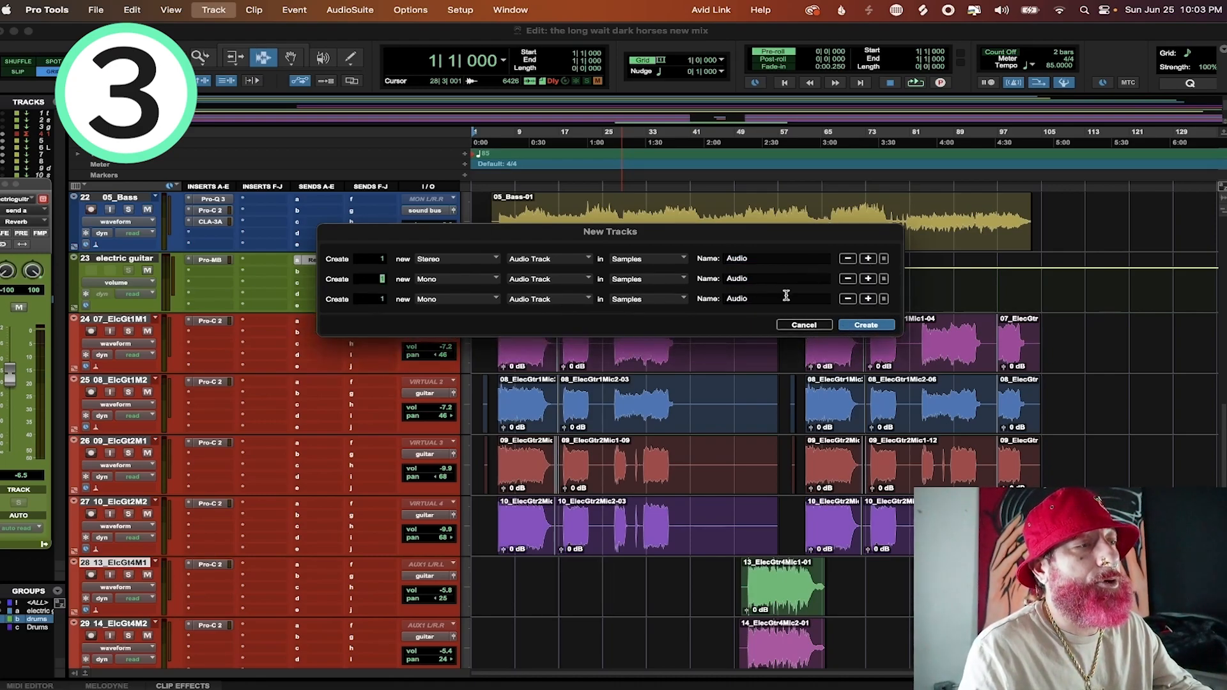
left_click(865, 325)
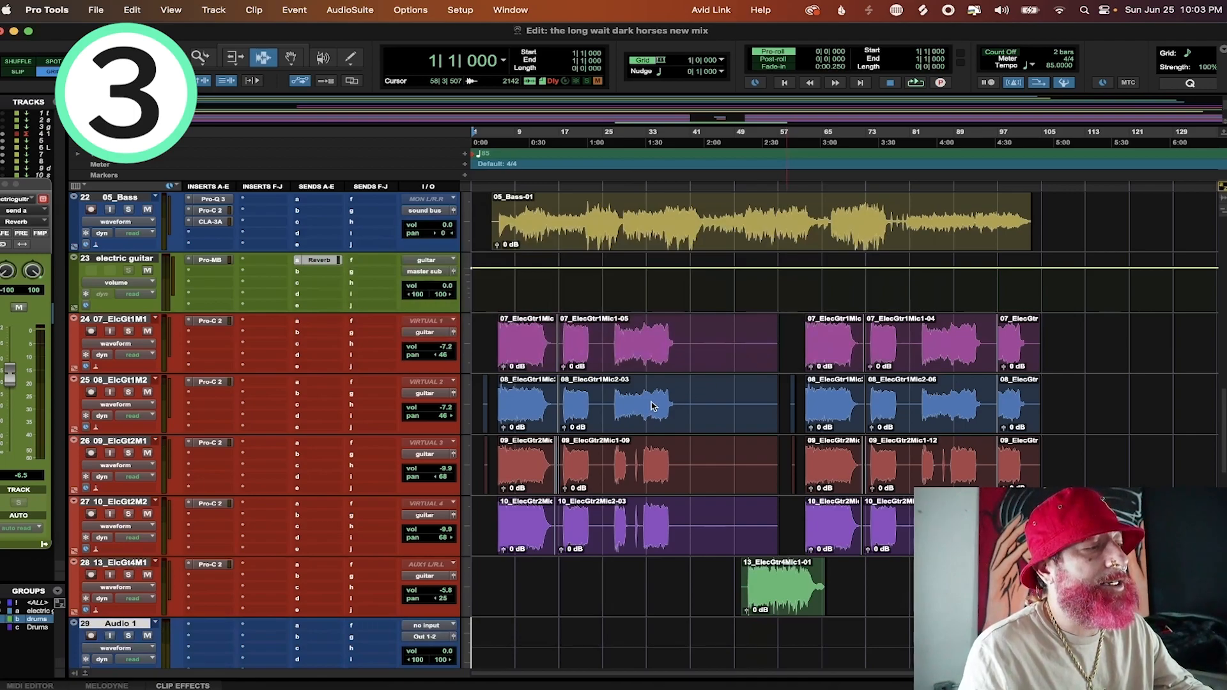
scroll(653, 407, "down", 10)
scroll(534, 390, "up", 6)
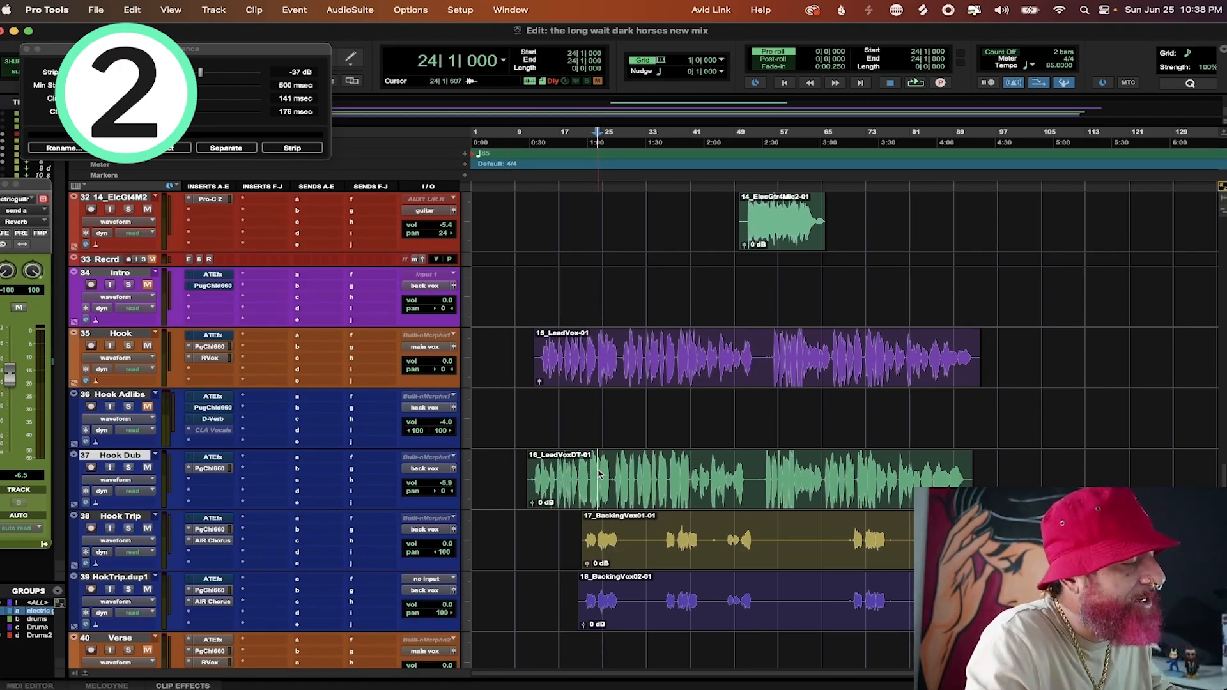
- Trim the start of the Hook Dub clip to bar 24 and its end to bar 42
key("a")
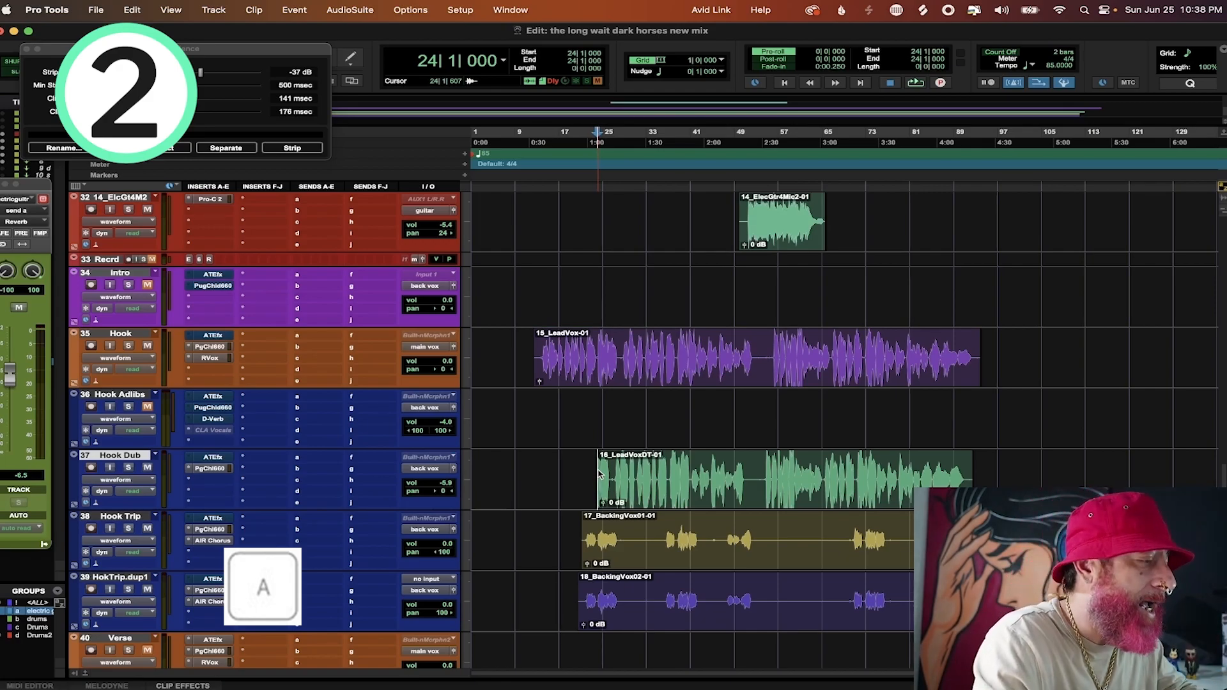
left_click(695, 470)
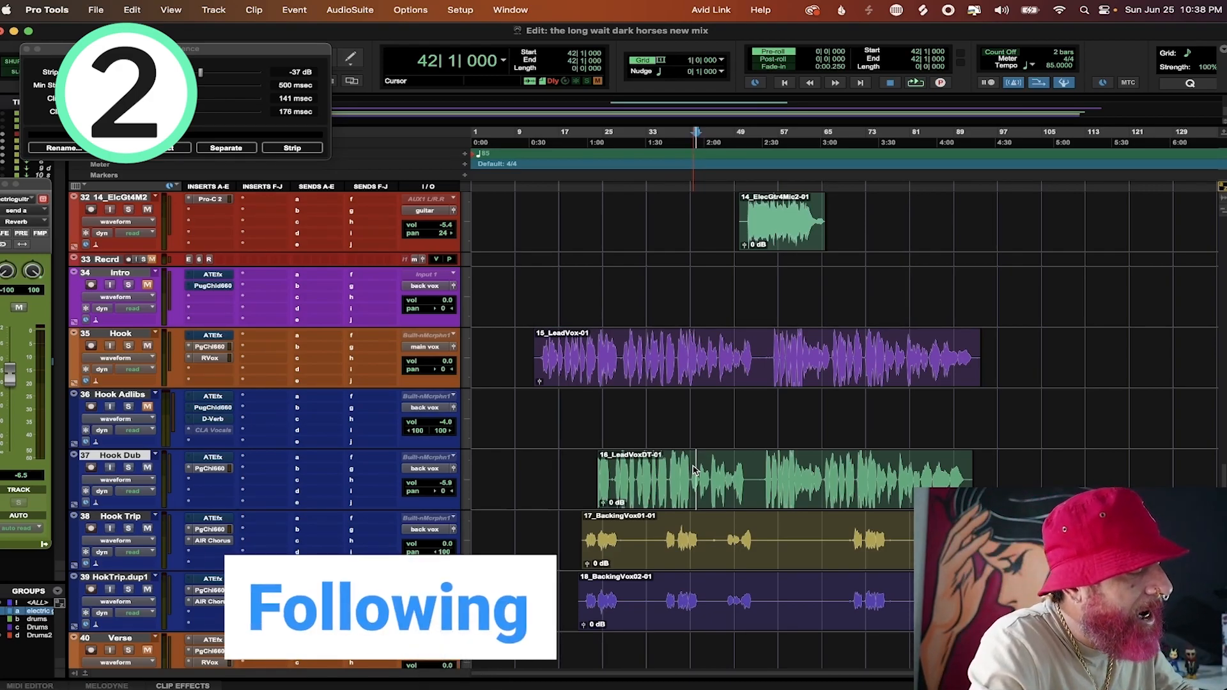
key("s")
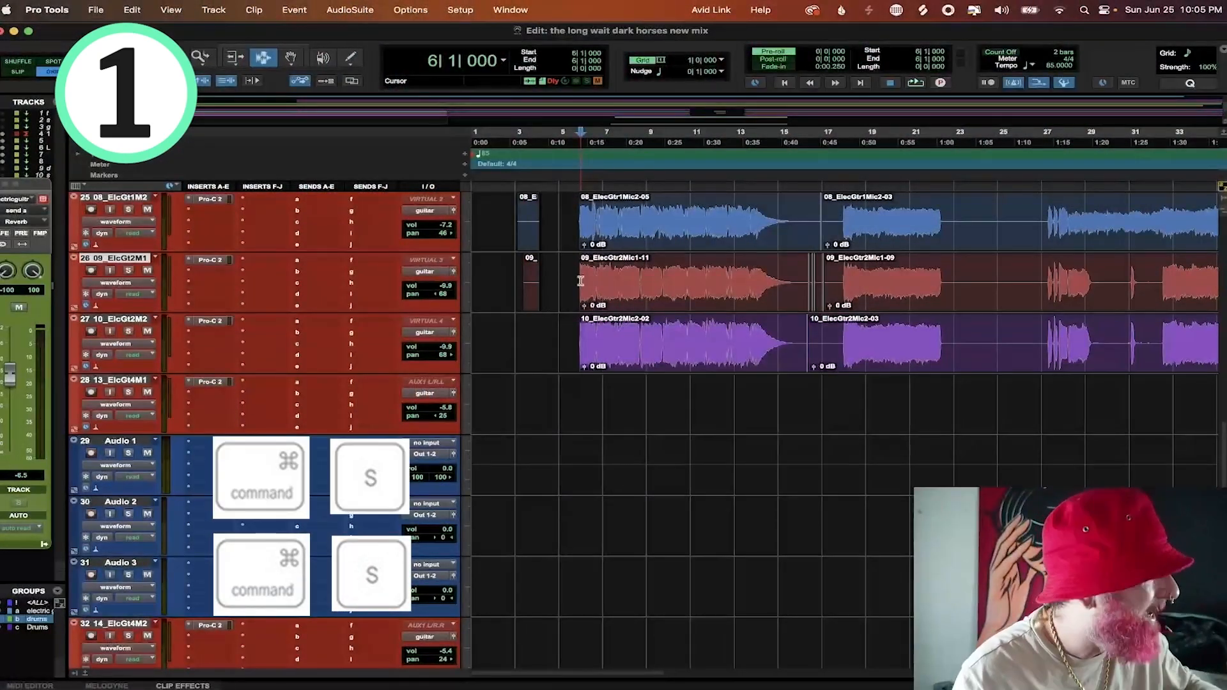
- Duplicate the selection from bar 9 to 11 on track 10_ElcGt2M2 four times and separate the following clip at bar 21
left_click_drag(604, 390, 688, 350)
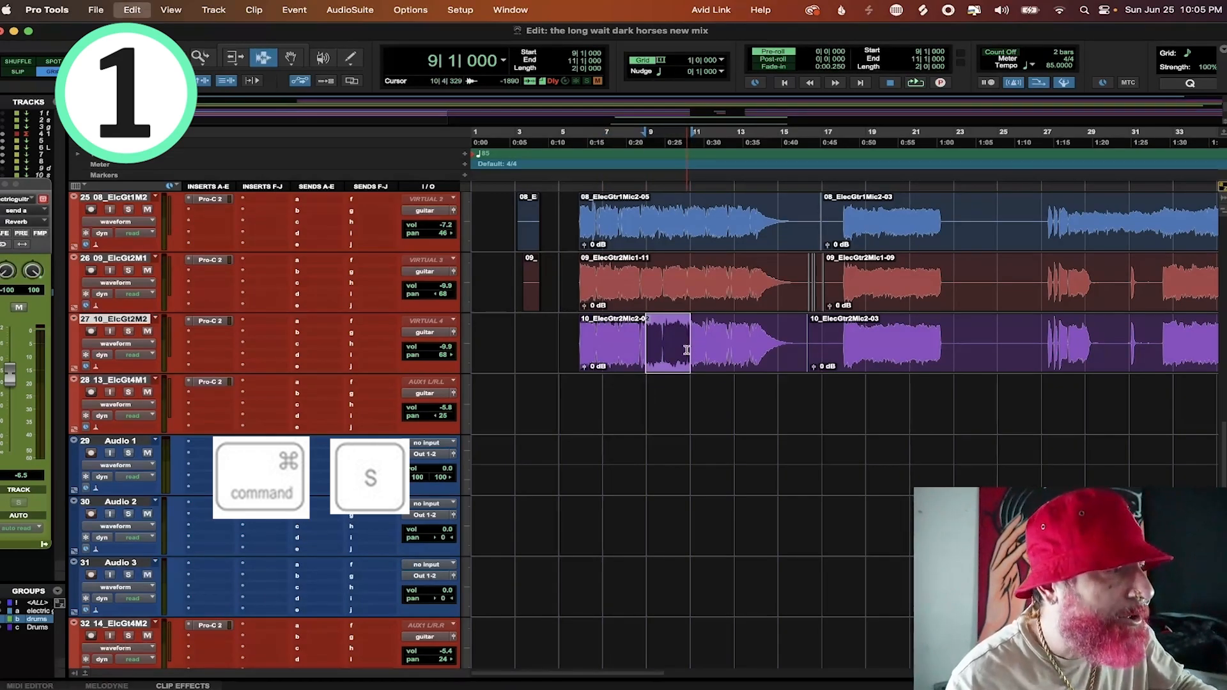
key("super+d")
key("super+d")
key("super+d")
key("super+d")
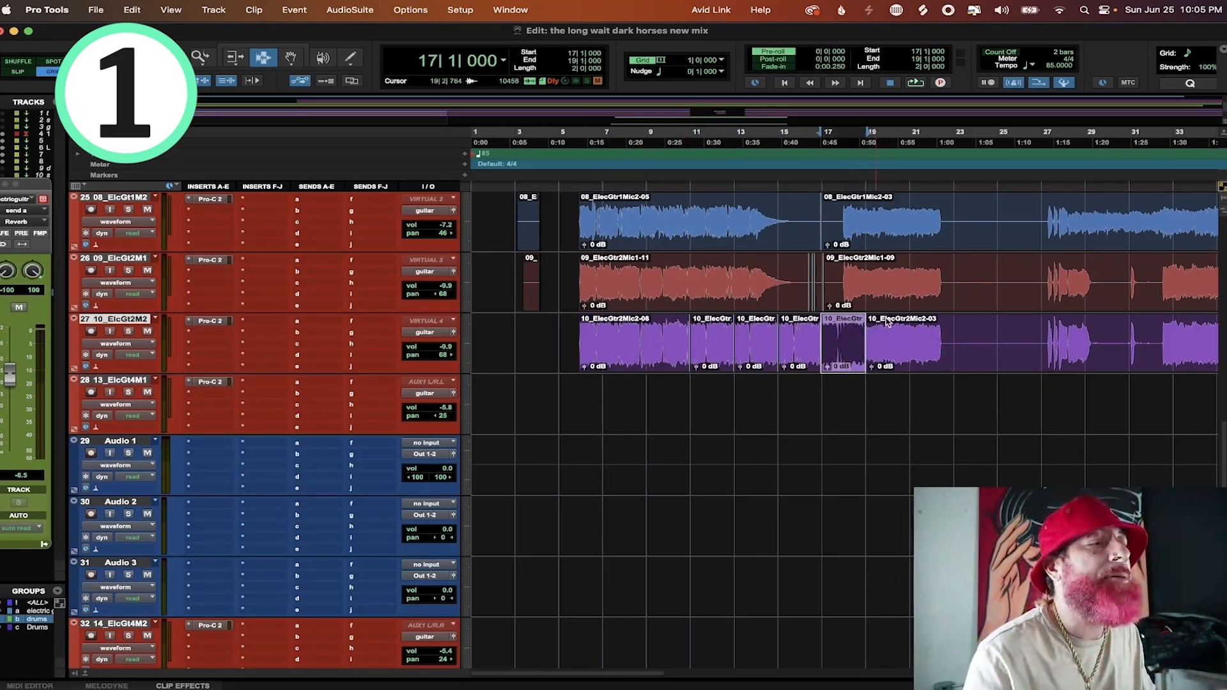
left_click(908, 324)
key("super+e")
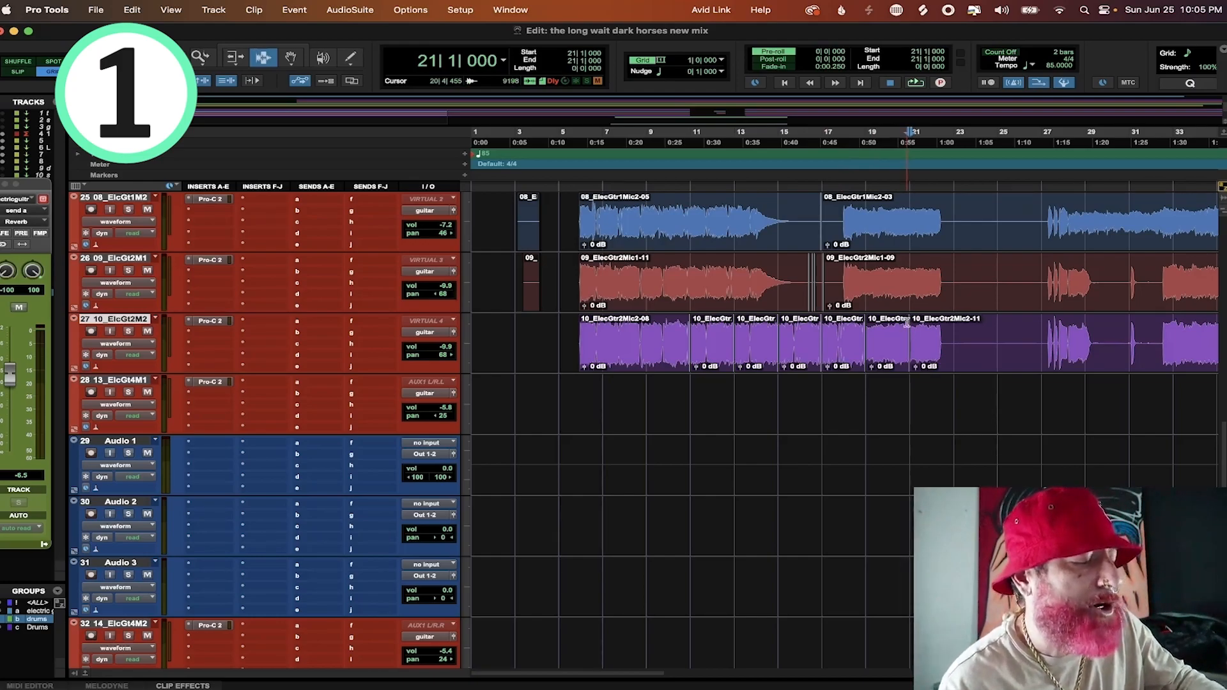
- Duplicate the section from bar 22 to 24 on track 10_ElcGt2M2 once and save the session
left_click_drag(923, 324, 971, 326)
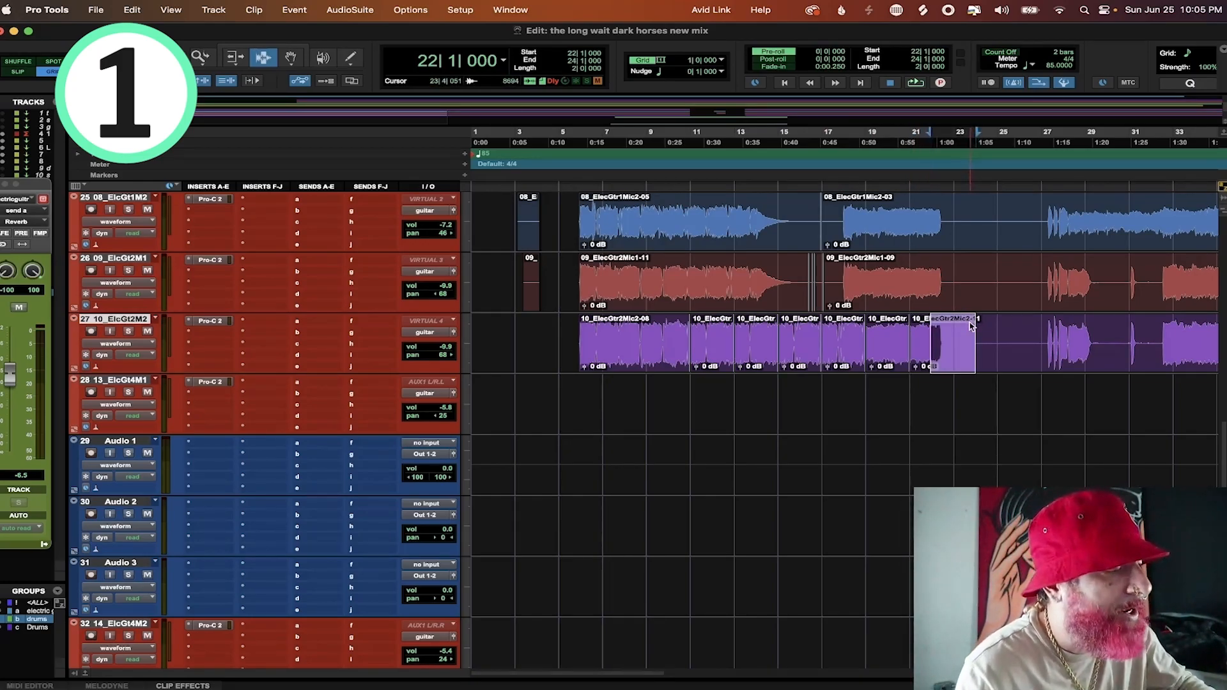
key("super+d")
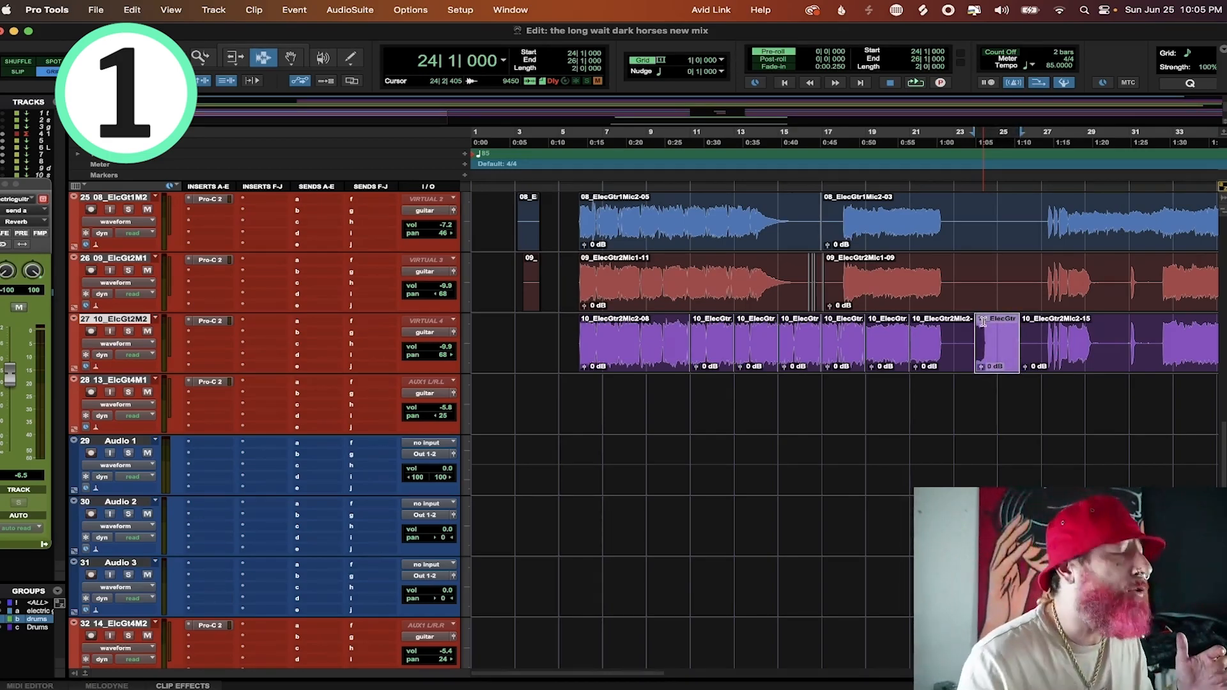
key("super+s")
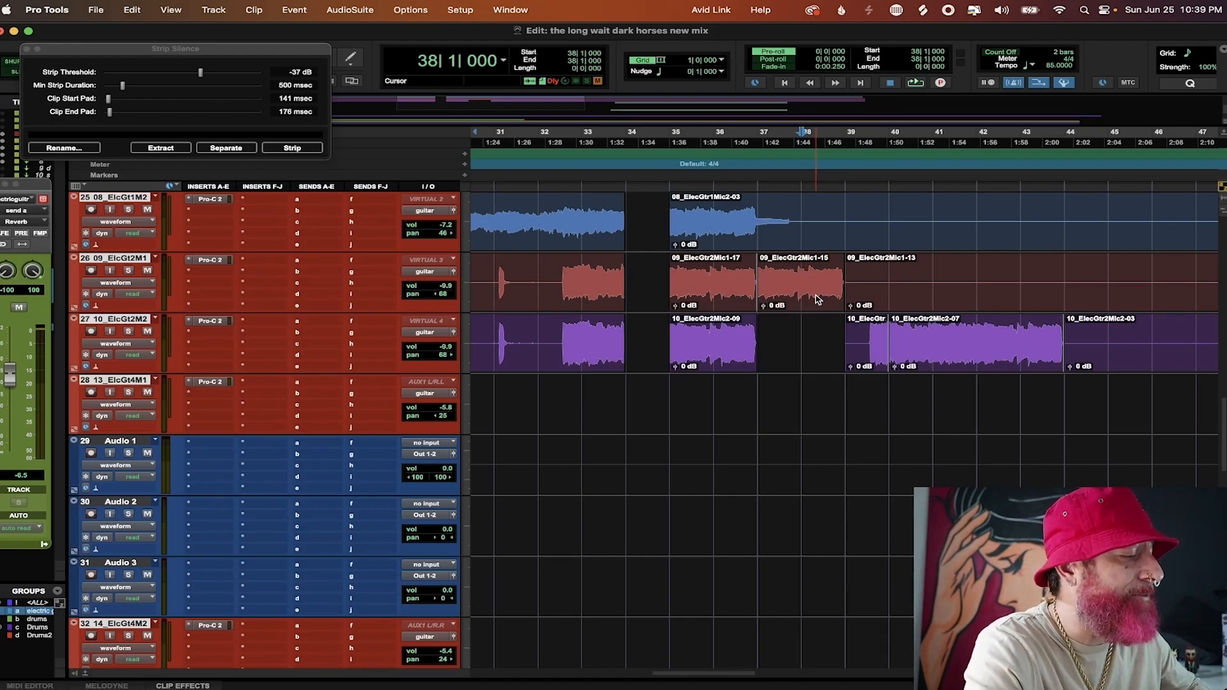
- Select the whole clip on track 12_ElcGt3M2 for Strip Silence and set the strip threshold to -40 dB
double_click(868, 276)
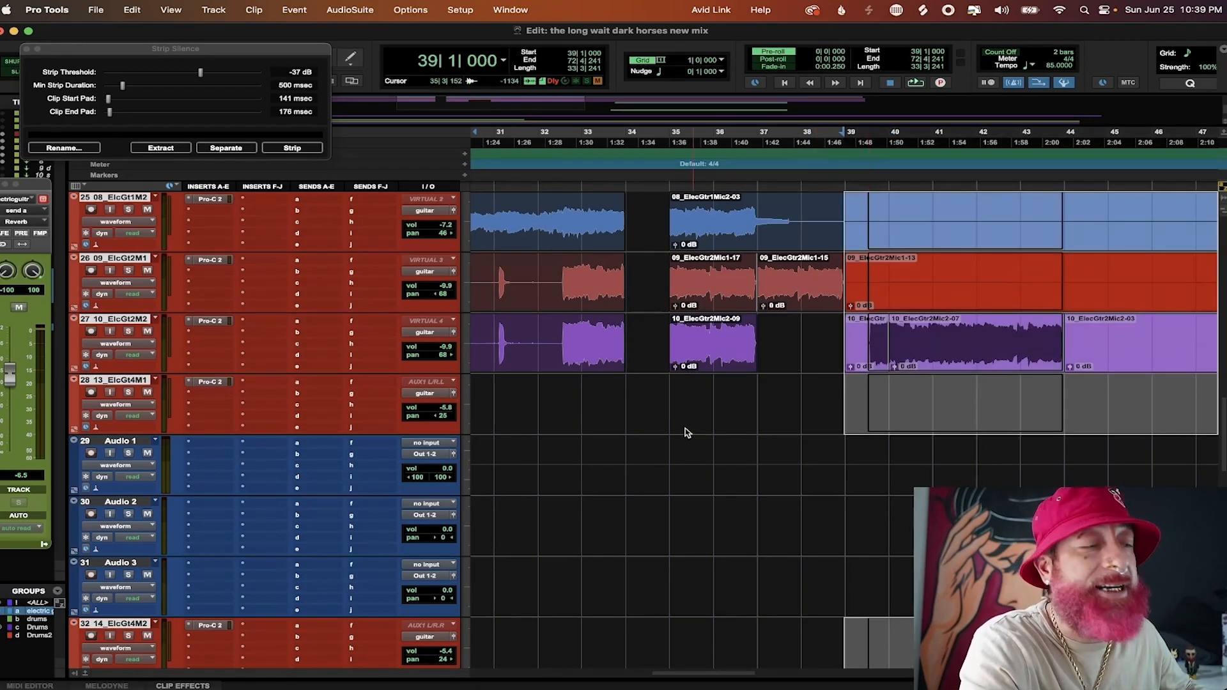
scroll(687, 425, "up", 7)
double_click(702, 341)
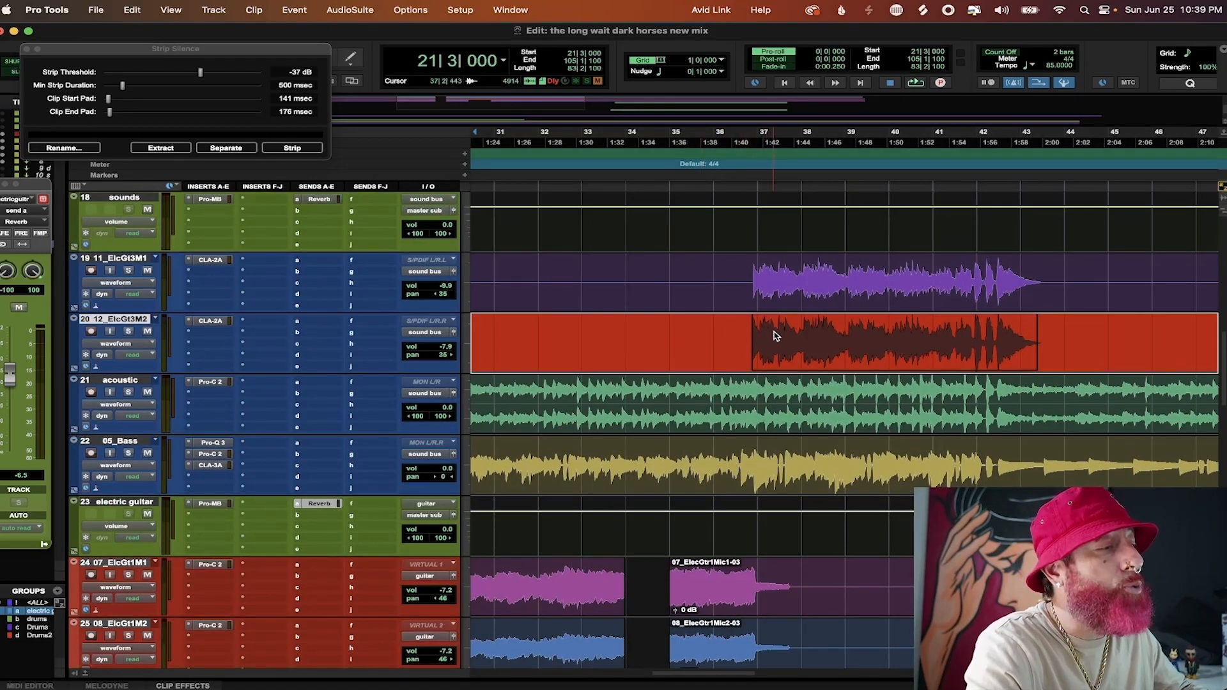
key("super+u")
key("super+u")
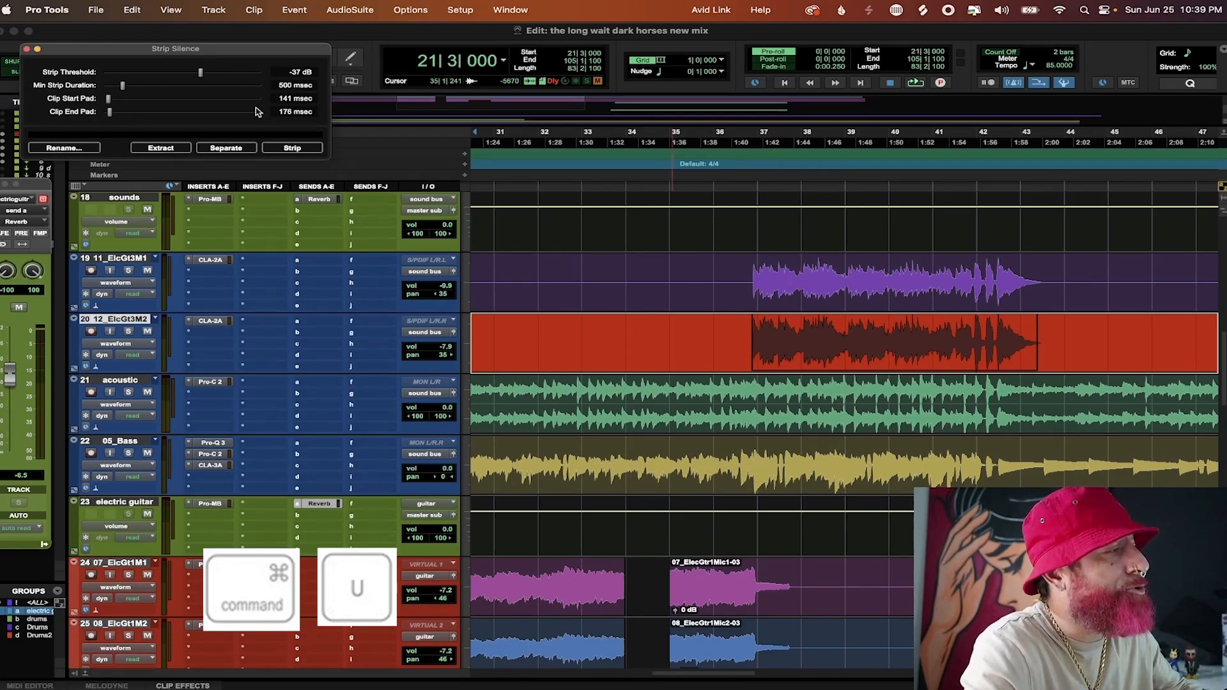
left_click_drag(202, 75, 137, 75)
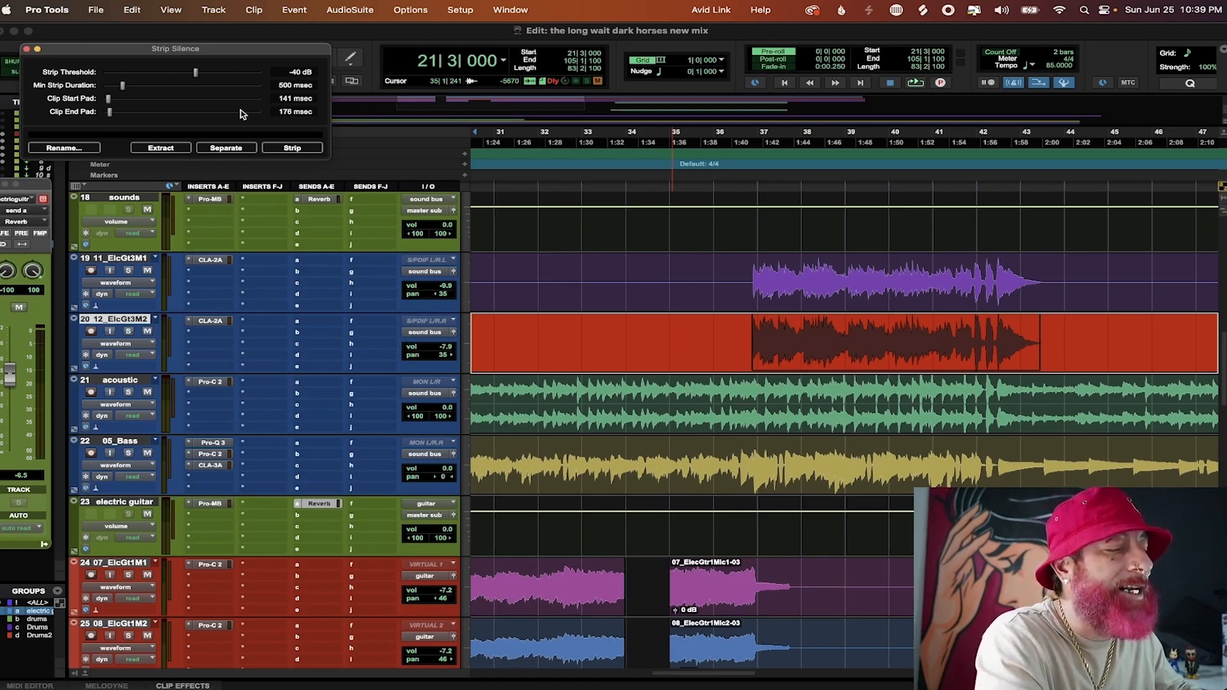
key("super+bracketleft")
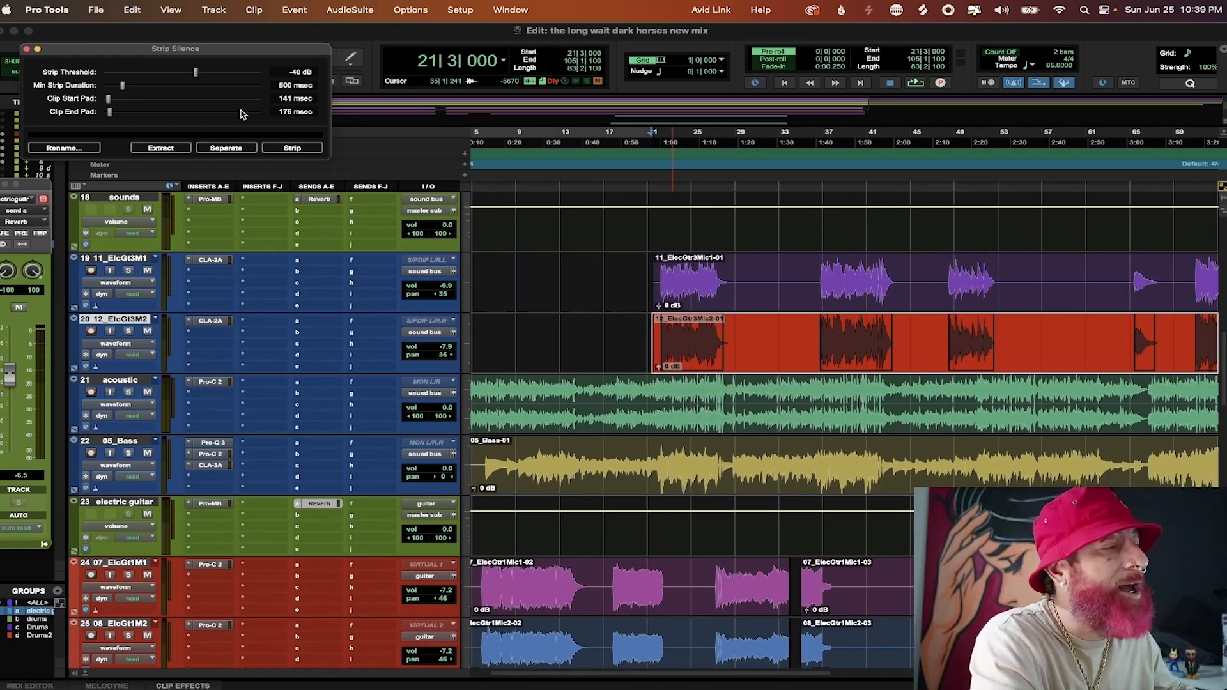